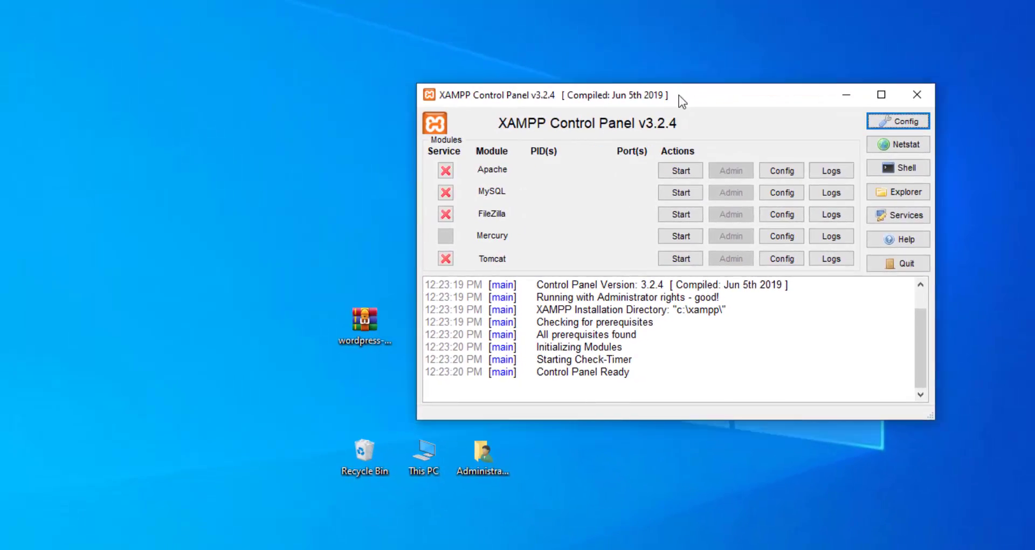
Start the Apache and MySQL modules in XAMPP Control Panel.
{"action": "left_click_drag", "start_coordinate": [679, 96], "coordinate": [455, 53]}
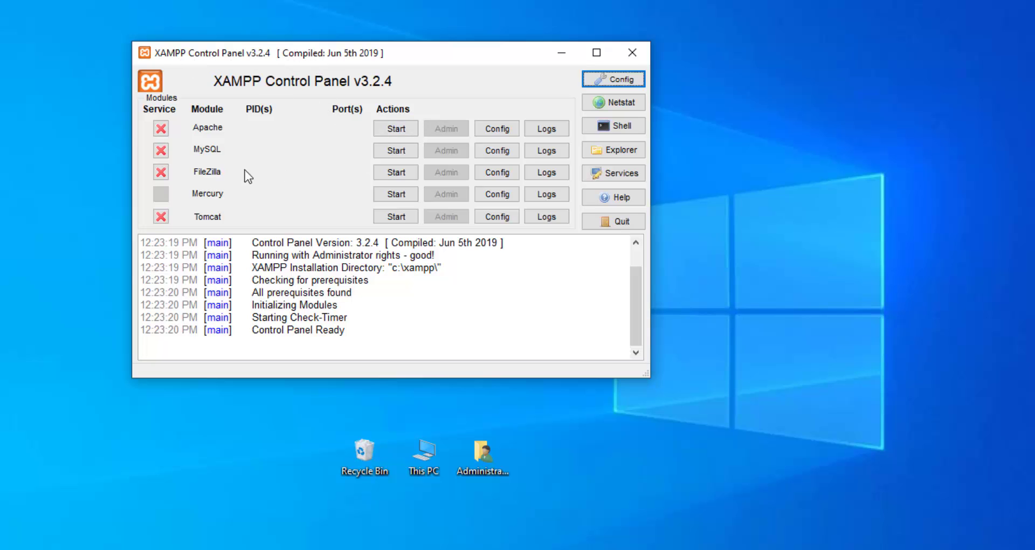
{"action": "left_click_drag", "start_coordinate": [291, 54], "coordinate": [334, 131]}
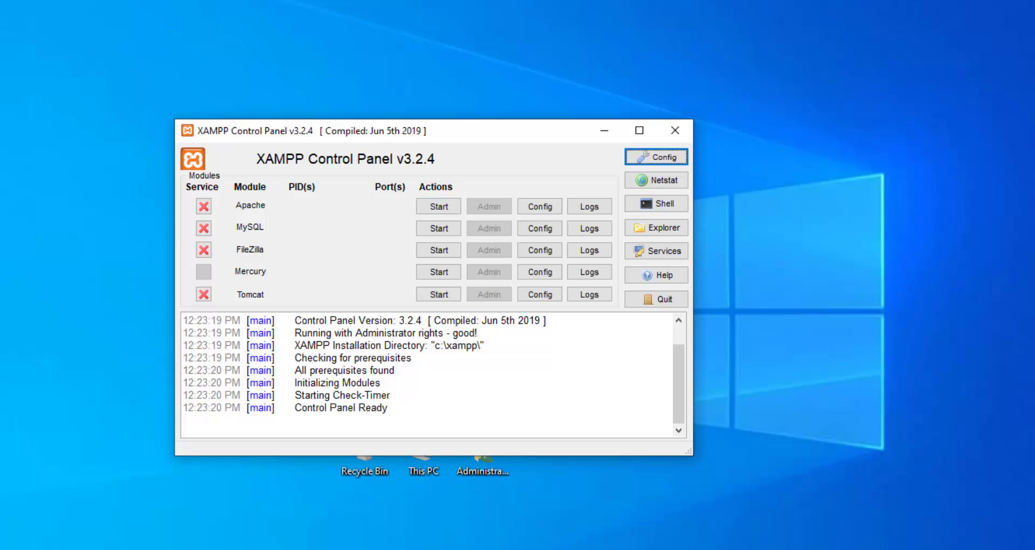
{"action": "left_click", "coordinate": [439, 207]}
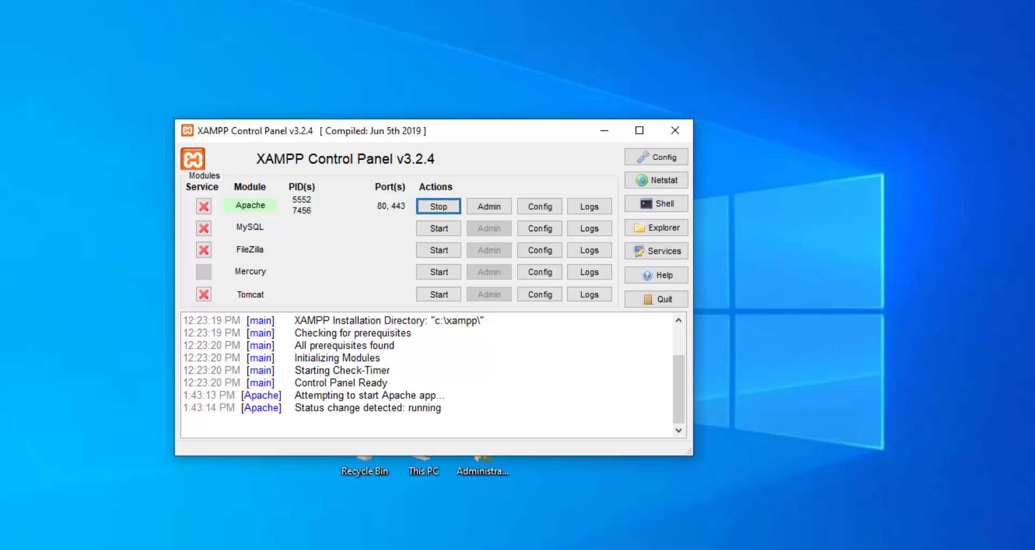
{"action": "left_click", "coordinate": [439, 228]}
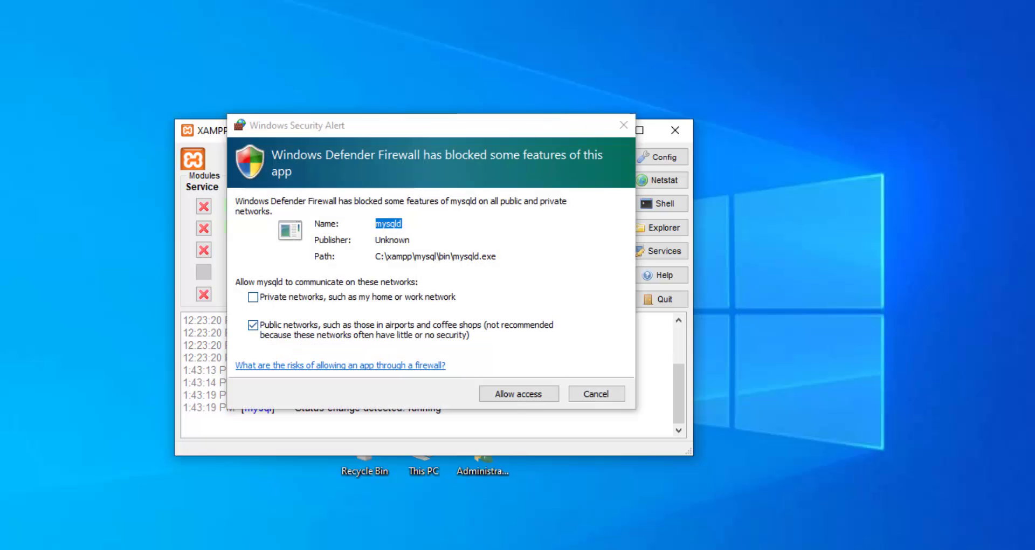
Allow MySQL through the firewall on private networks only, not public.
{"action": "left_click", "coordinate": [253, 297]}
{"action": "left_click", "coordinate": [253, 325]}
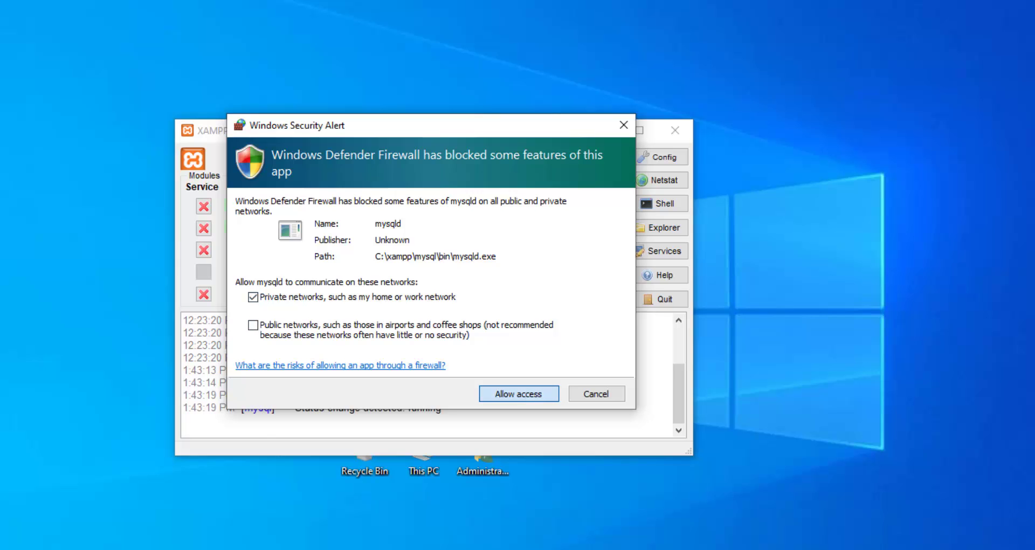
{"action": "key", "text": "Return"}
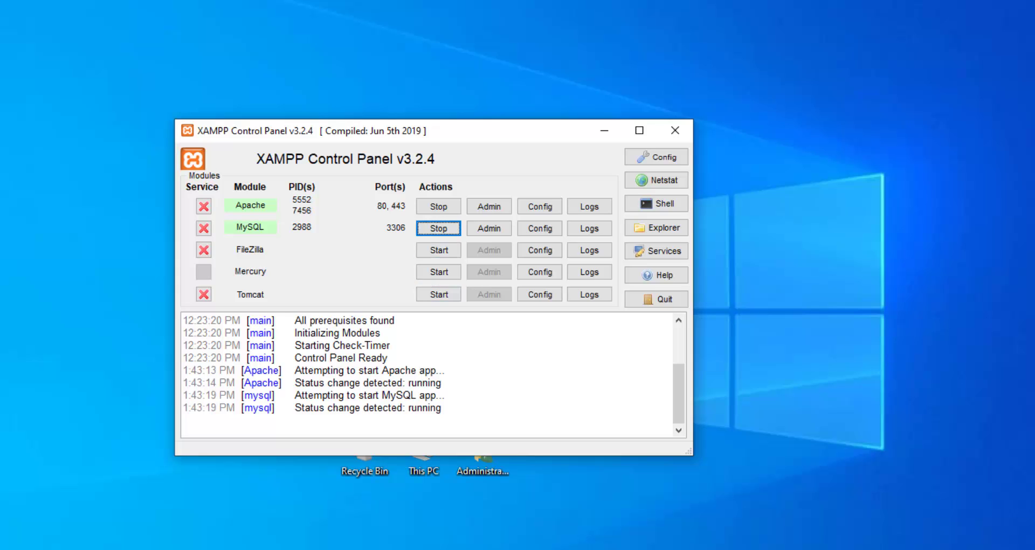
{"action": "left_click_drag", "start_coordinate": [412, 136], "coordinate": [393, 112]}
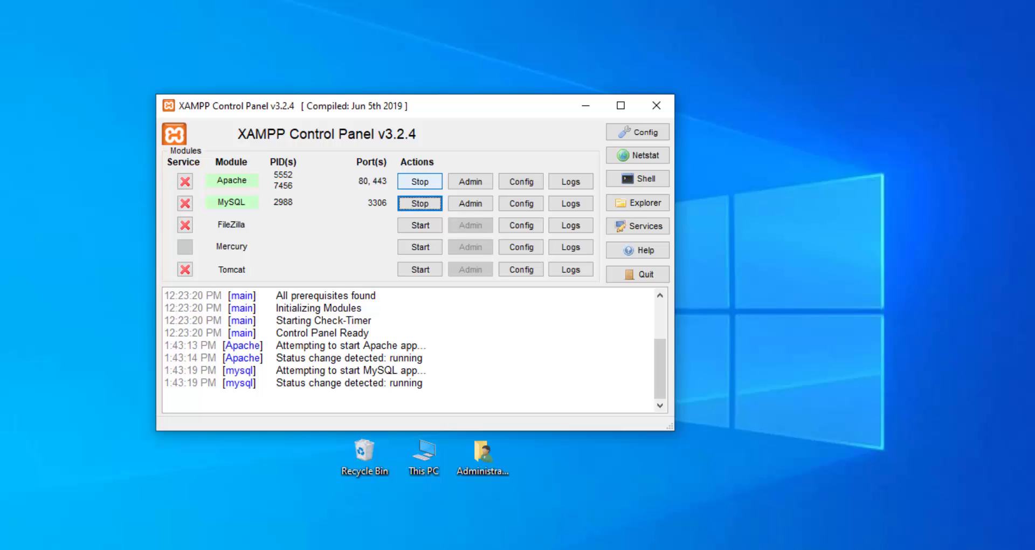
Stop Apache and MySQL, then show Apache's configuration file list.
{"action": "left_click", "coordinate": [420, 181]}
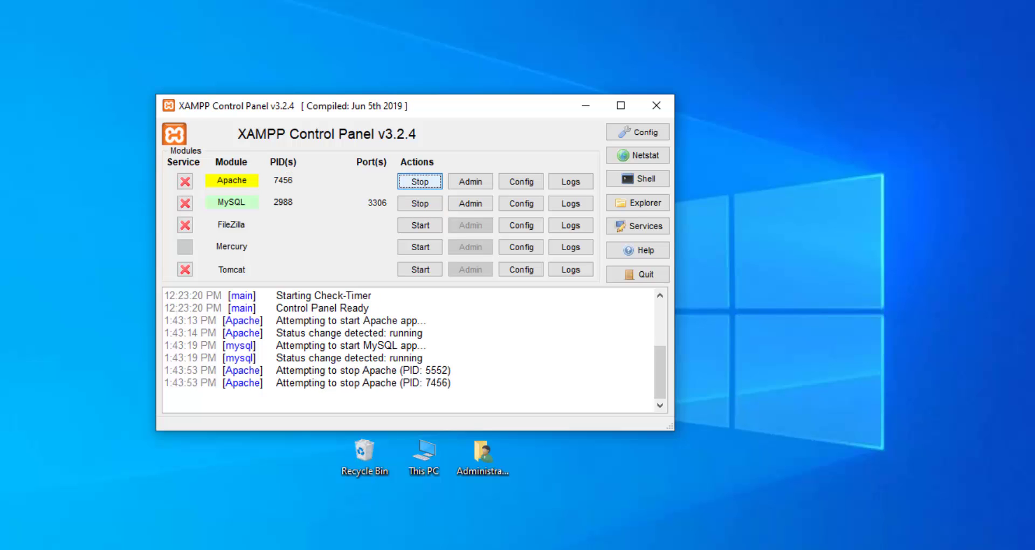
{"action": "left_click", "coordinate": [421, 203]}
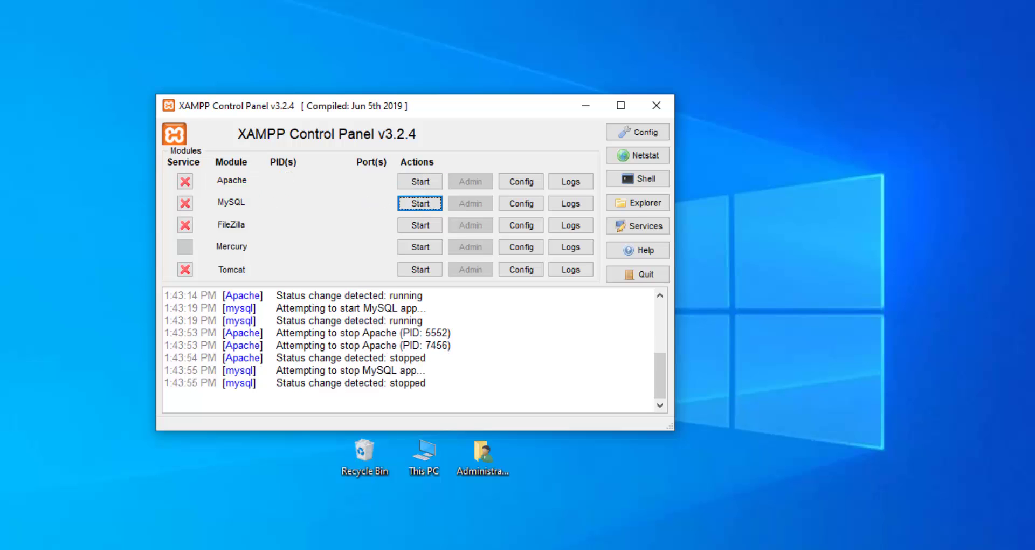
{"action": "left_click", "coordinate": [523, 186]}
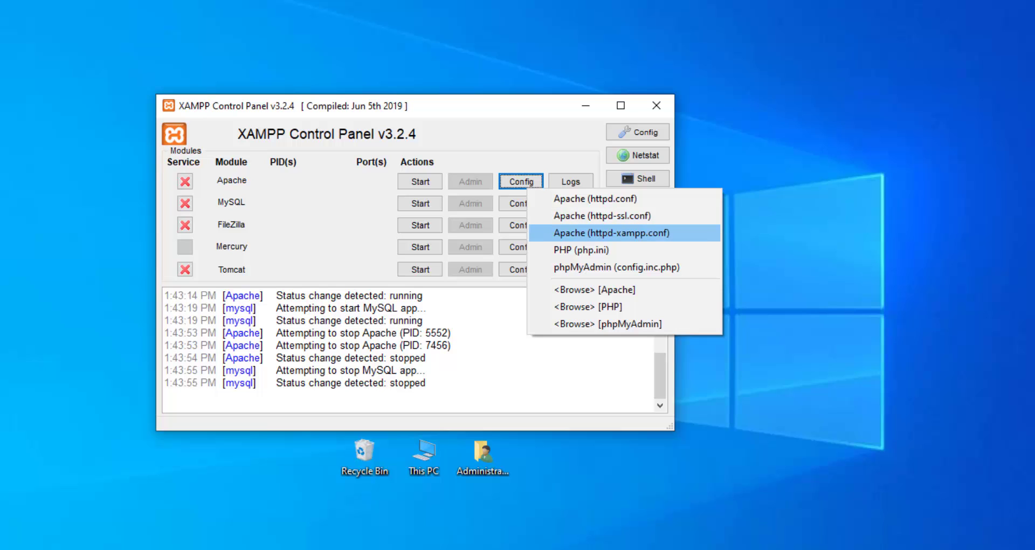
Open httpd-xampp.conf and search it for 'listen', which isn't found.
{"action": "key", "text": "Return"}
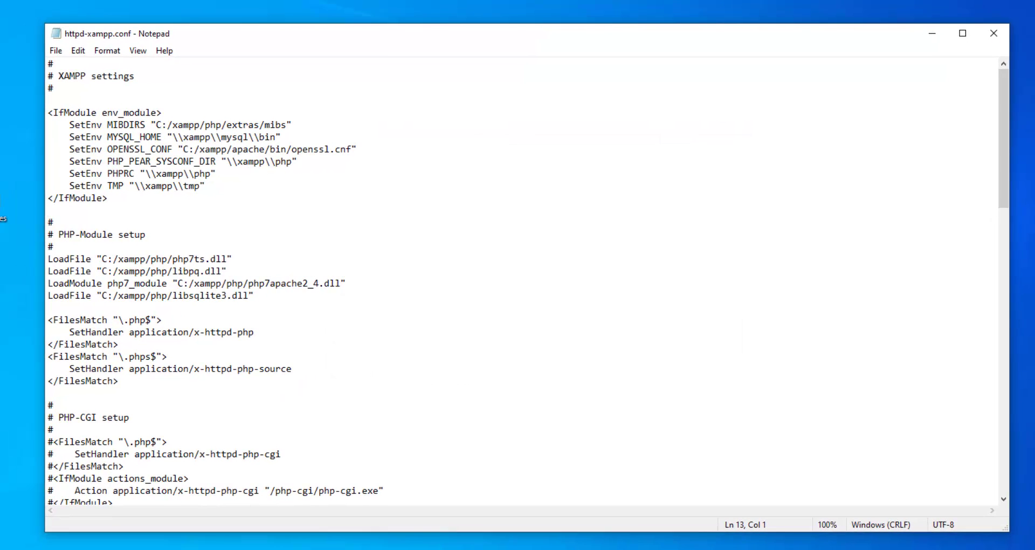
{"action": "key", "text": "ctrl+f"}
{"action": "type", "text": "listen"}
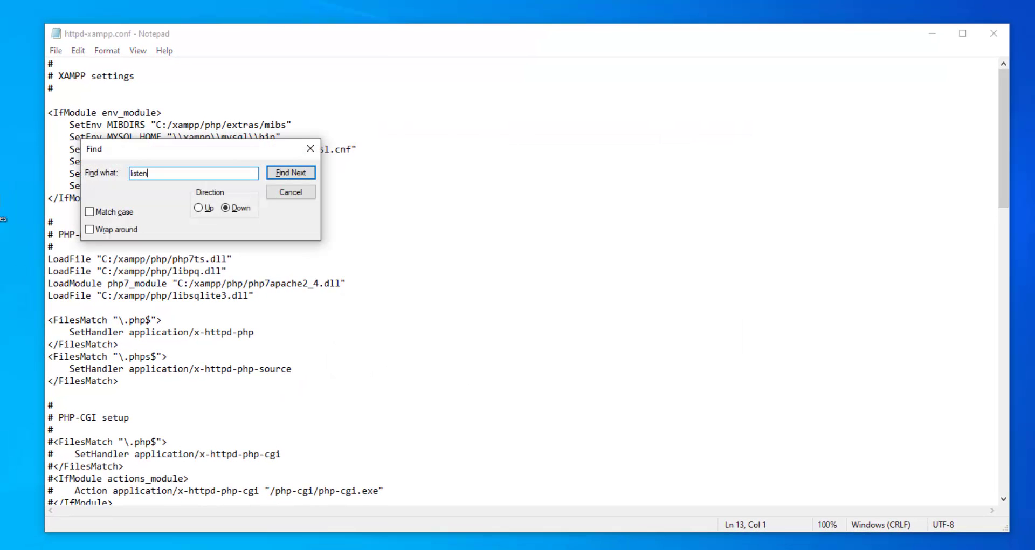
{"action": "key", "text": "Return"}
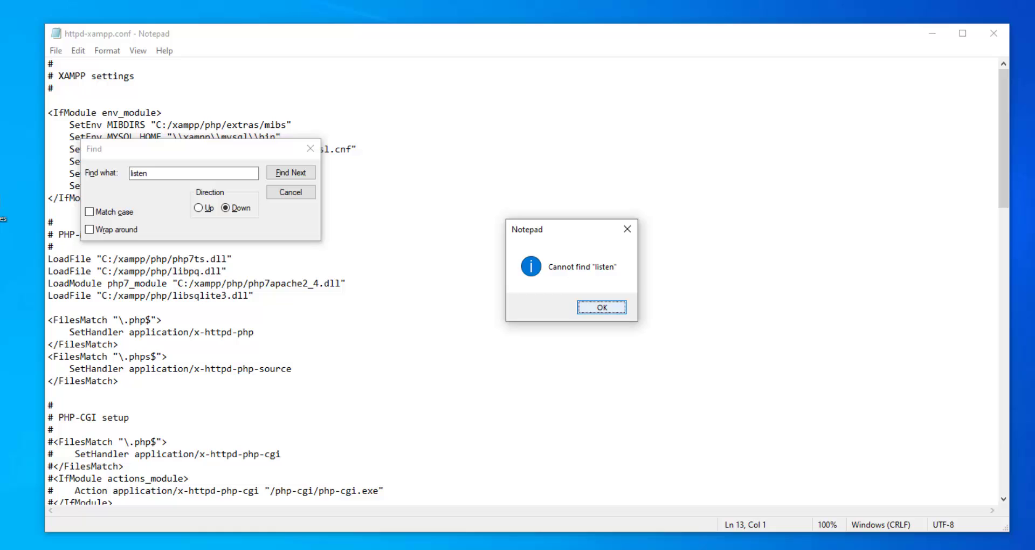
{"action": "key", "text": "Return"}
Search httpd-xampp.conf for '443', find none, and close the file.
{"action": "key", "text": "ctrl+a"}
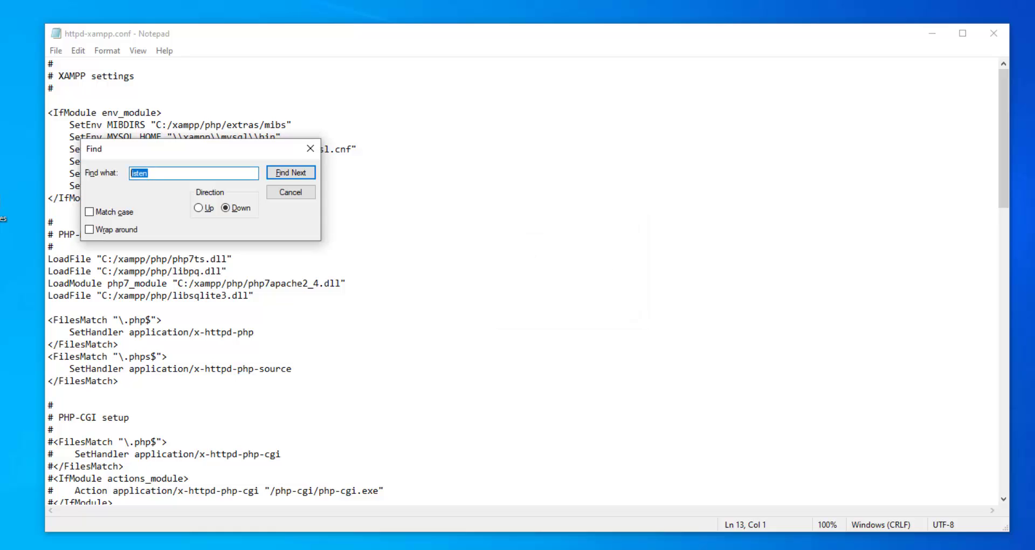
{"action": "type", "text": "443"}
{"action": "key", "text": "Return"}
{"action": "key", "text": "Return"}
{"action": "left_click", "coordinate": [310, 148]}
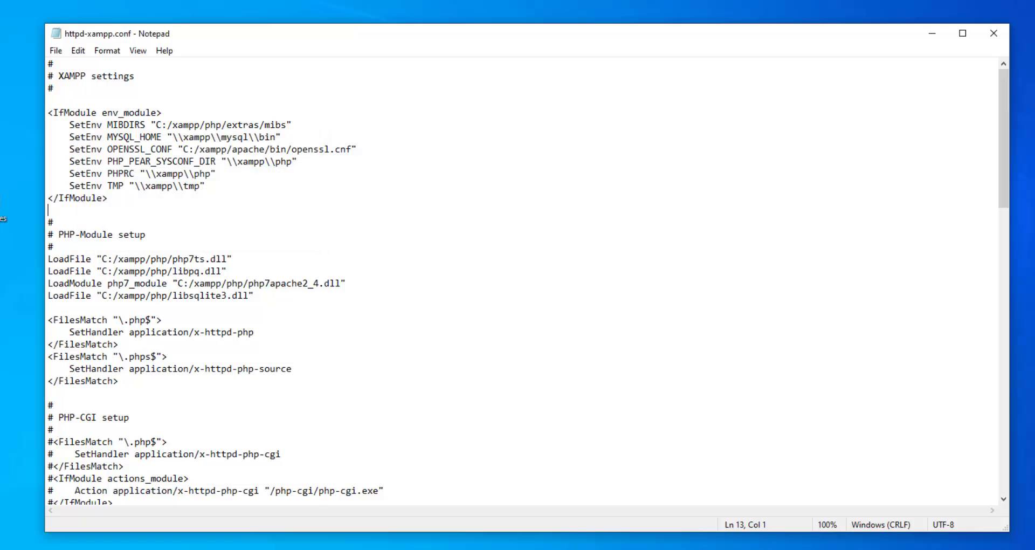
{"action": "left_click", "coordinate": [994, 33]}
{"action": "left_click", "coordinate": [639, 197]}
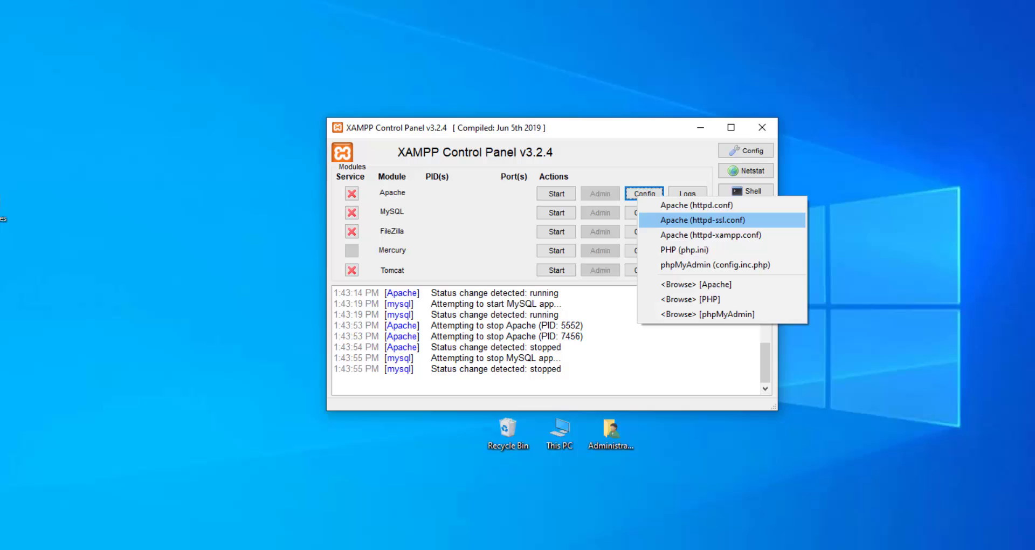
Open httpd-ssl.conf and locate the 'Listen 443' line.
{"action": "left_click", "coordinate": [703, 220]}
{"action": "key", "text": "ctrl+f"}
{"action": "type", "text": "listen"}
{"action": "key", "text": "Return"}
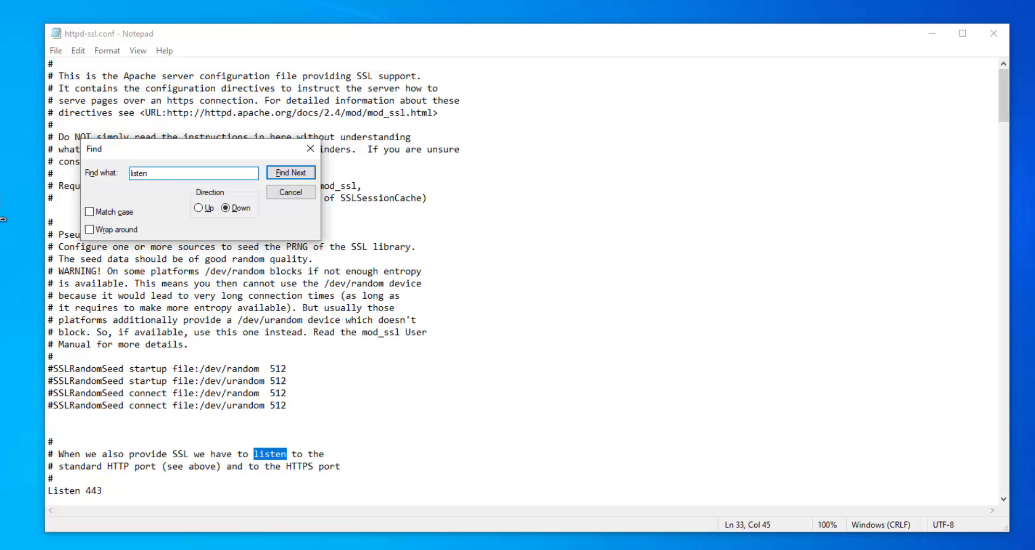
{"action": "key", "text": "Return"}
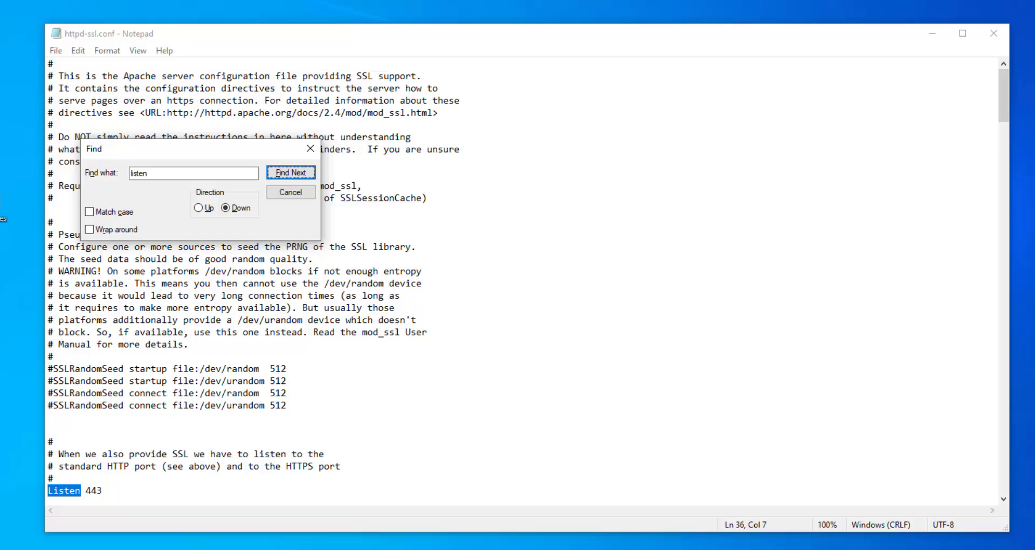
{"action": "left_click_drag", "start_coordinate": [198, 149], "coordinate": [382, 207]}
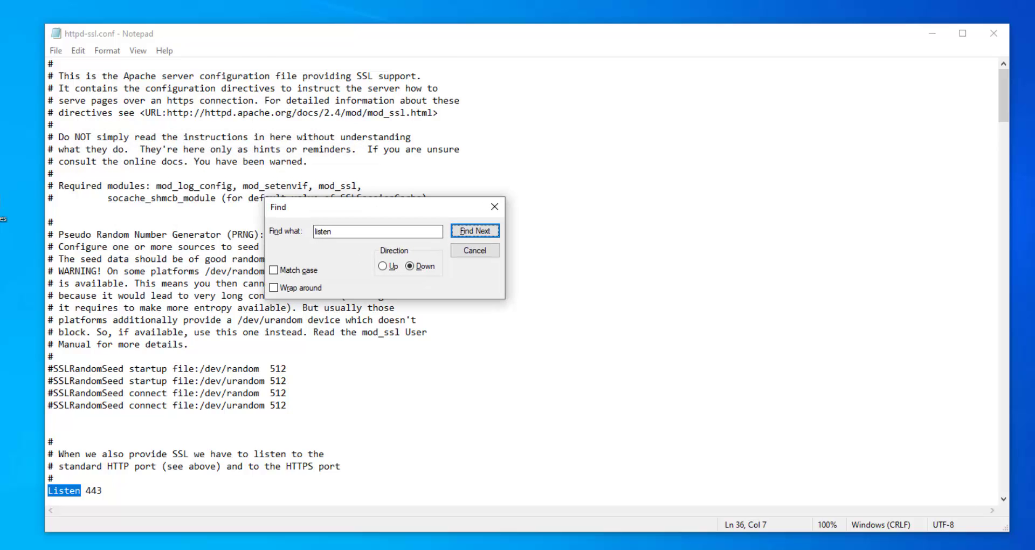
{"action": "scroll", "coordinate": [522, 282], "scroll_direction": "down", "scroll_amount": 1}
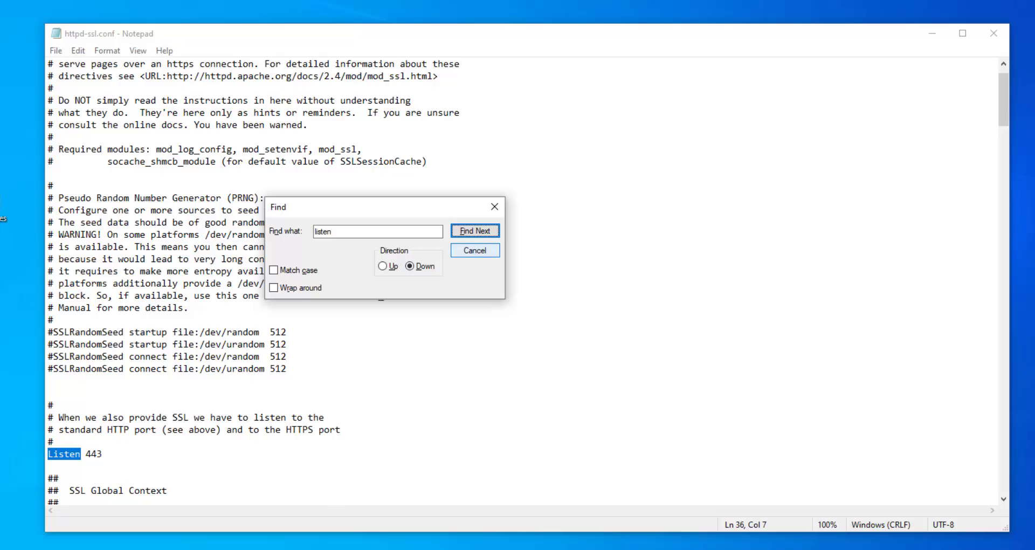
{"action": "left_click", "coordinate": [474, 250]}
Change the port on that line from 443 to 4433.
{"action": "key", "text": "End"}
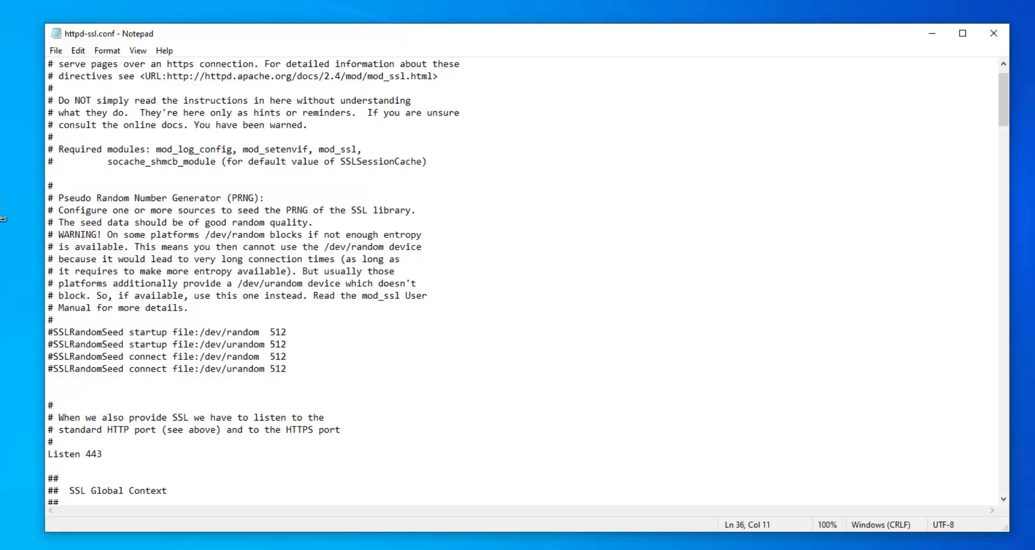
{"action": "key", "text": "shift+Left"}
{"action": "key", "text": "shift+Left"}
{"action": "key", "text": "shift+Left"}
{"action": "key", "text": "shift+Left"}
{"action": "key", "text": "shift+Right"}
{"action": "key", "text": "shift+Right"}
{"action": "key", "text": "shift+Right"}
{"action": "key", "text": "shift+Right"}
{"action": "key", "text": "shift+Left"}
{"action": "key", "text": "shift+Left"}
{"action": "key", "text": "shift+Right"}
{"action": "key", "text": "shift+Right"}
{"action": "type", "text": "3"}
Save httpd-ssl.conf and exit Notepad.
{"action": "left_click", "coordinate": [55, 50]}
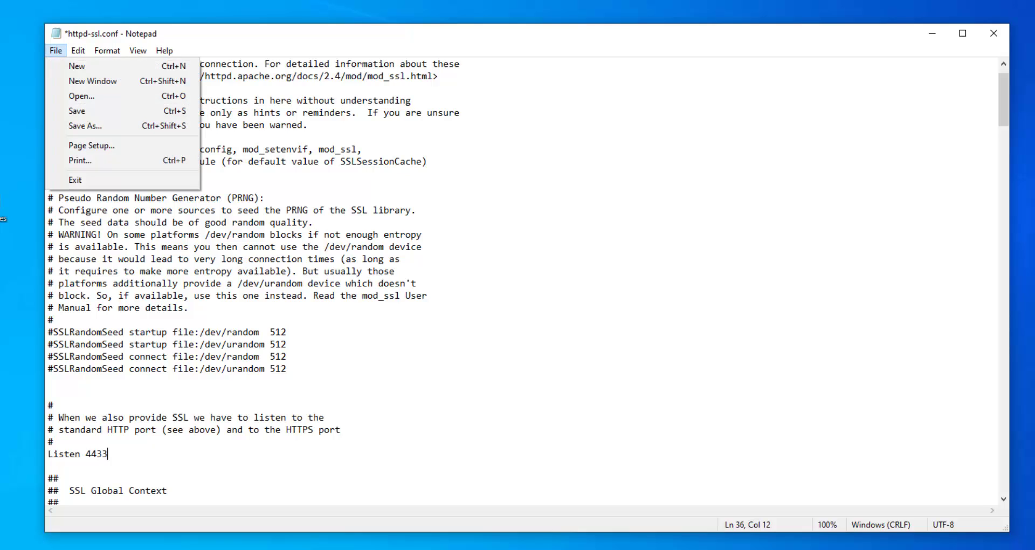
{"action": "left_click", "coordinate": [76, 111]}
{"action": "left_click", "coordinate": [55, 50]}
{"action": "left_click", "coordinate": [72, 178]}
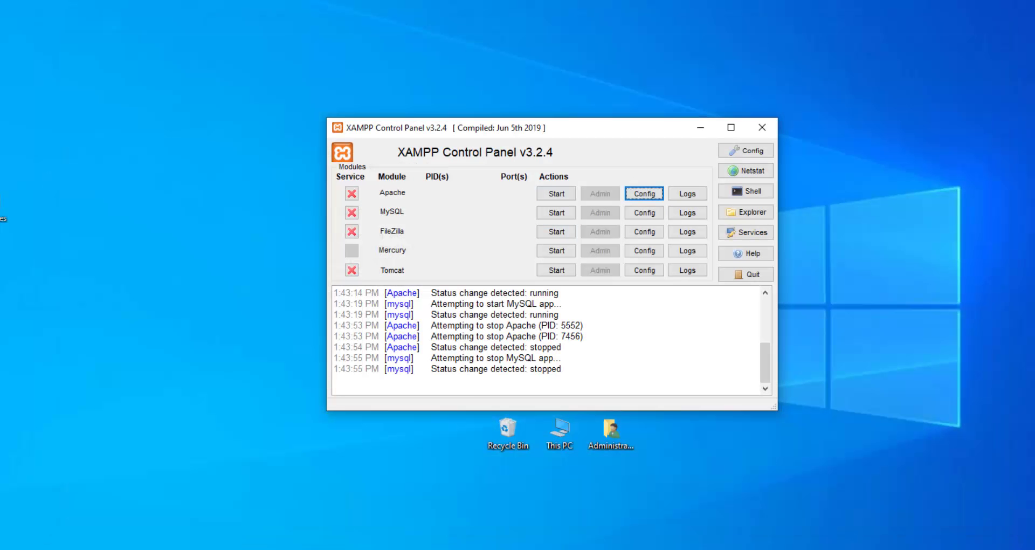
Quit XAMPP Control Panel and open Task Manager with full details shown.
{"action": "left_click", "coordinate": [746, 274]}
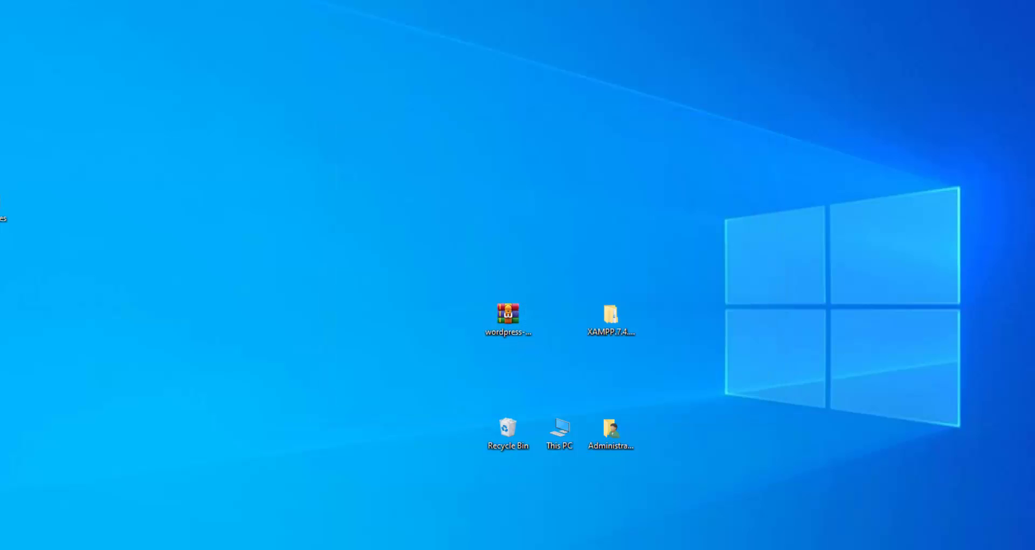
{"action": "right_click", "coordinate": [908, 549]}
{"action": "left_click", "coordinate": [941, 549]}
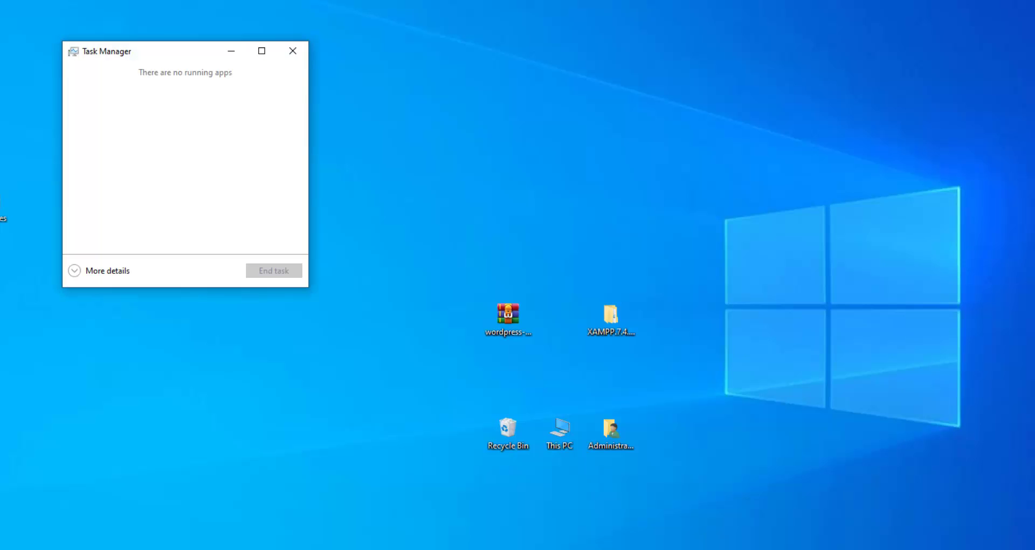
{"action": "left_click", "coordinate": [75, 270]}
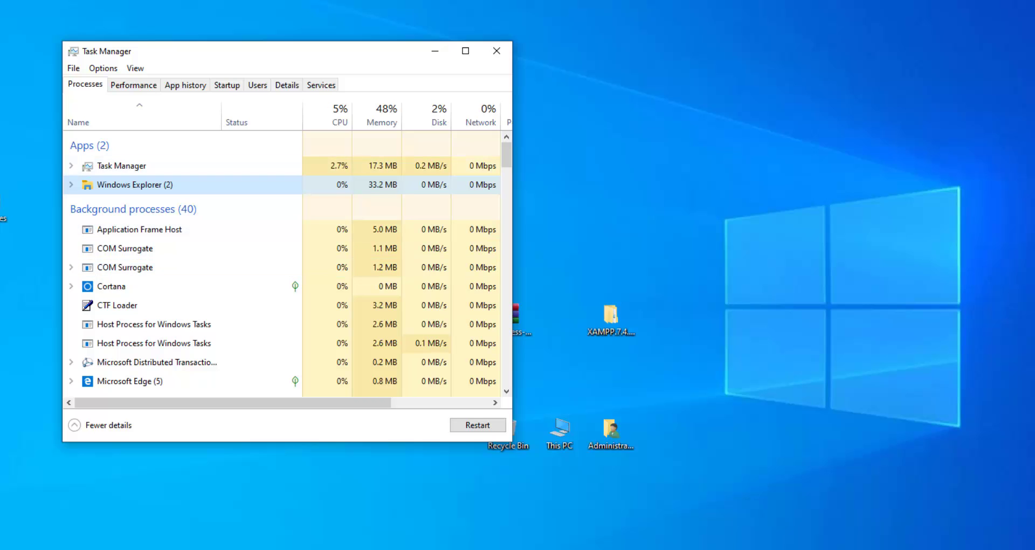
{"action": "left_click_drag", "start_coordinate": [507, 155], "coordinate": [507, 367]}
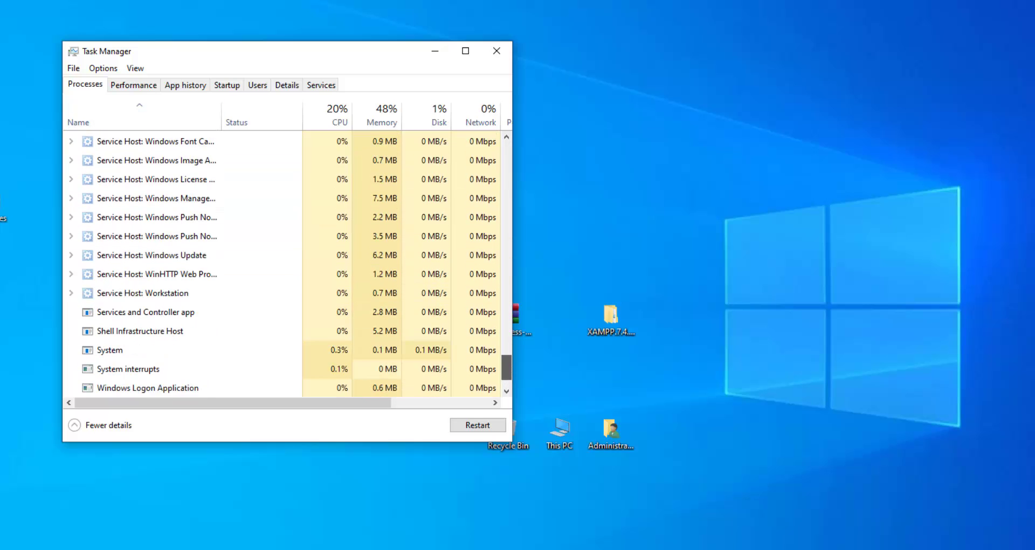
Browse Task Manager's views, check the Details and Services lists, then close it.
{"action": "left_click", "coordinate": [185, 86]}
{"action": "left_click", "coordinate": [134, 85]}
{"action": "left_click", "coordinate": [186, 85]}
{"action": "left_click", "coordinate": [227, 85]}
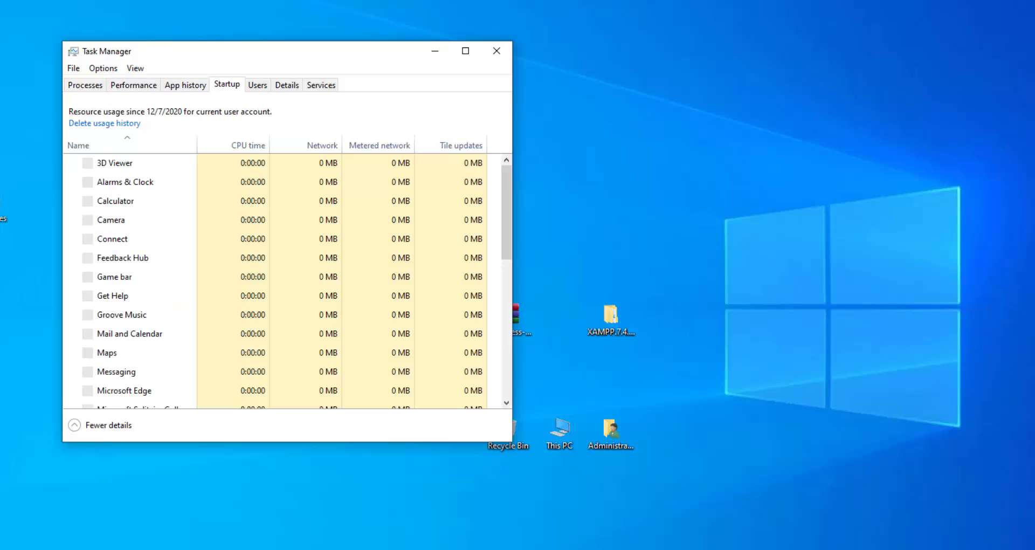
{"action": "left_click", "coordinate": [258, 85]}
{"action": "left_click", "coordinate": [287, 85]}
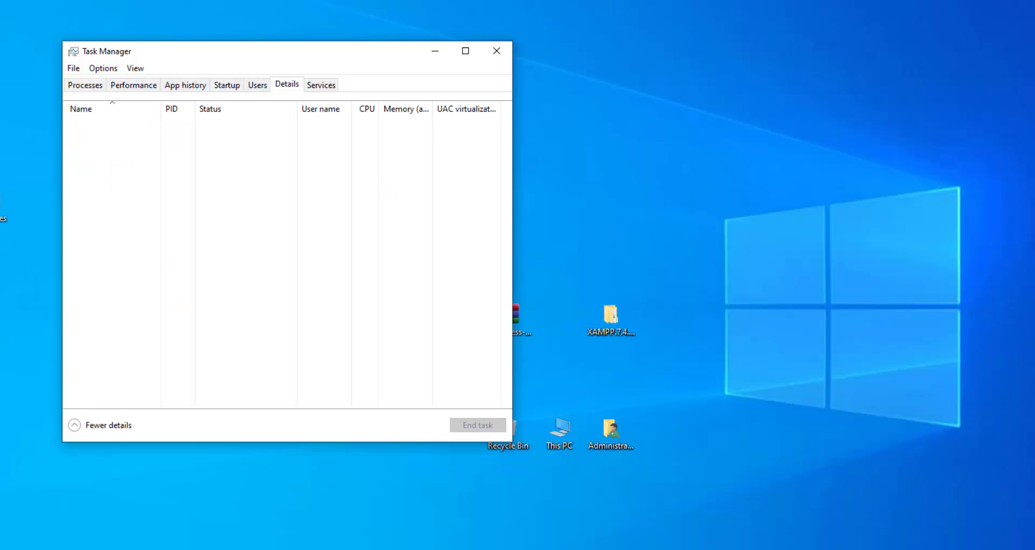
{"action": "left_click", "coordinate": [280, 252]}
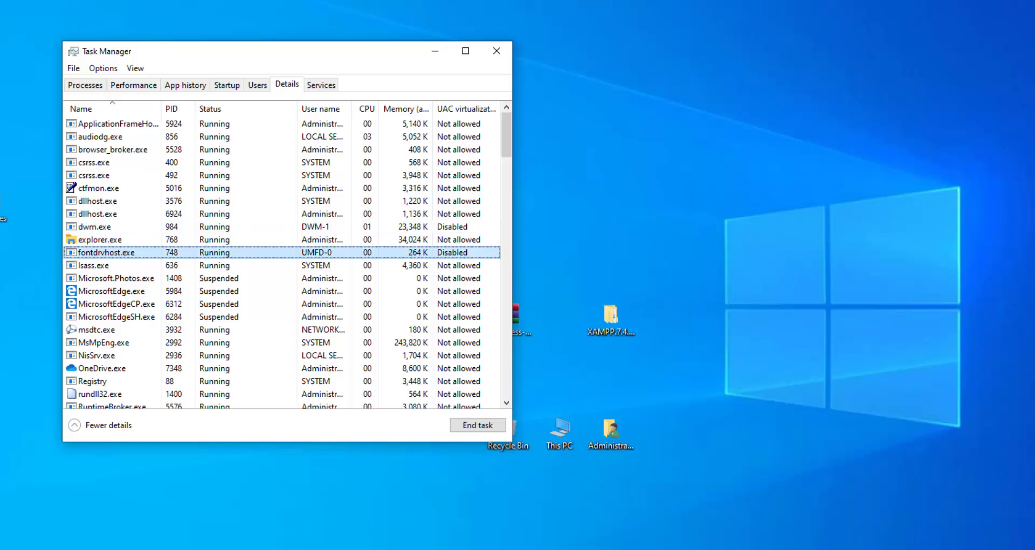
{"action": "left_click", "coordinate": [321, 84]}
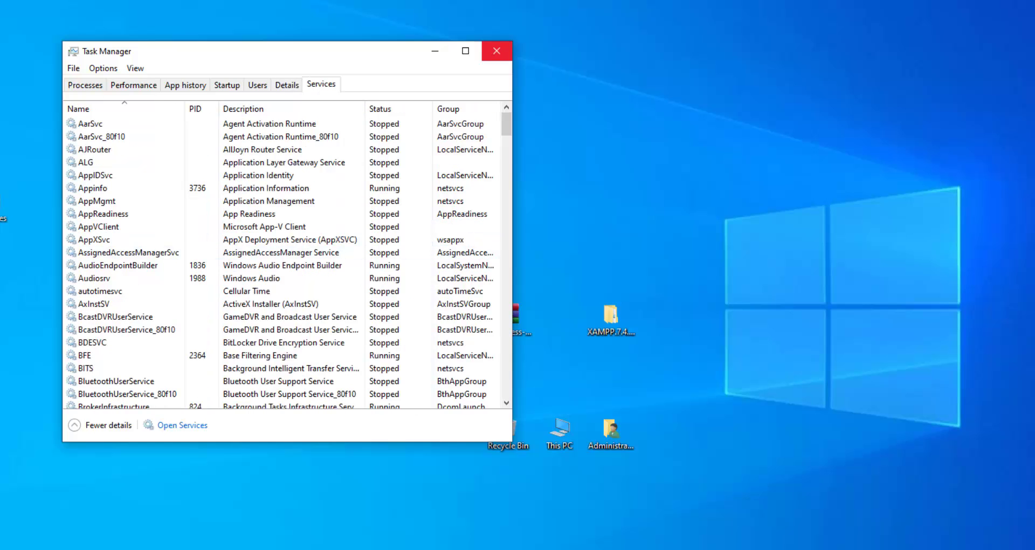
{"action": "left_click", "coordinate": [497, 50]}
Launch XAMPP Control Panel by searching 'xampp' in the Start menu.
{"action": "key", "text": "super"}
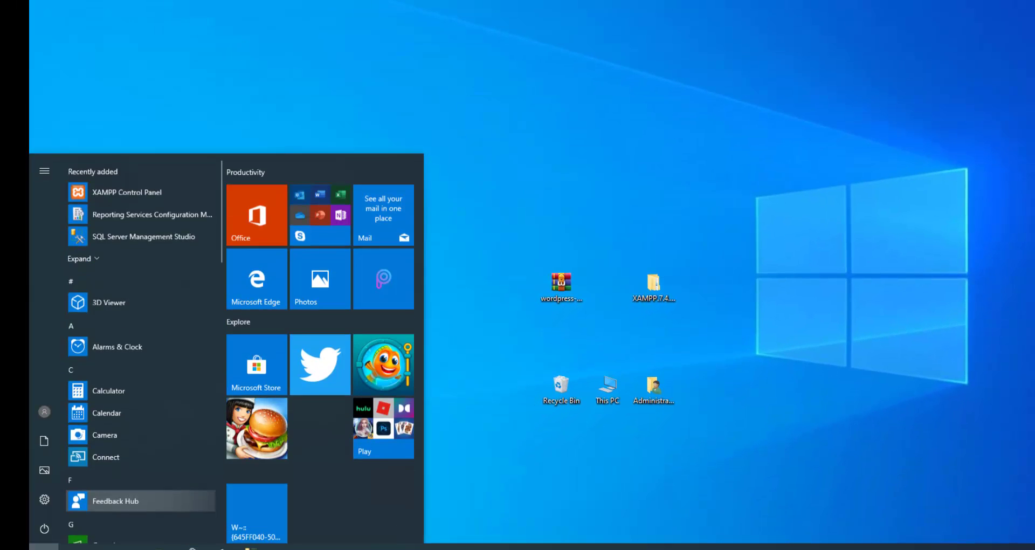
{"action": "type", "text": "xampp"}
{"action": "key", "text": "Return"}
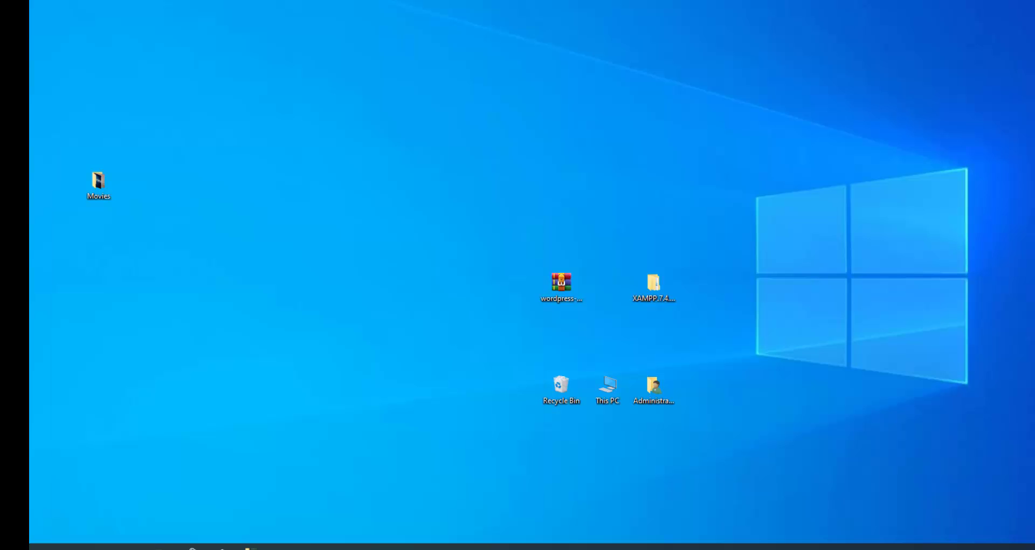
{"action": "left_click_drag", "start_coordinate": [637, 114], "coordinate": [715, 93]}
Start Apache and MySQL, dismissing the Apache service install error.
{"action": "left_click", "coordinate": [683, 154]}
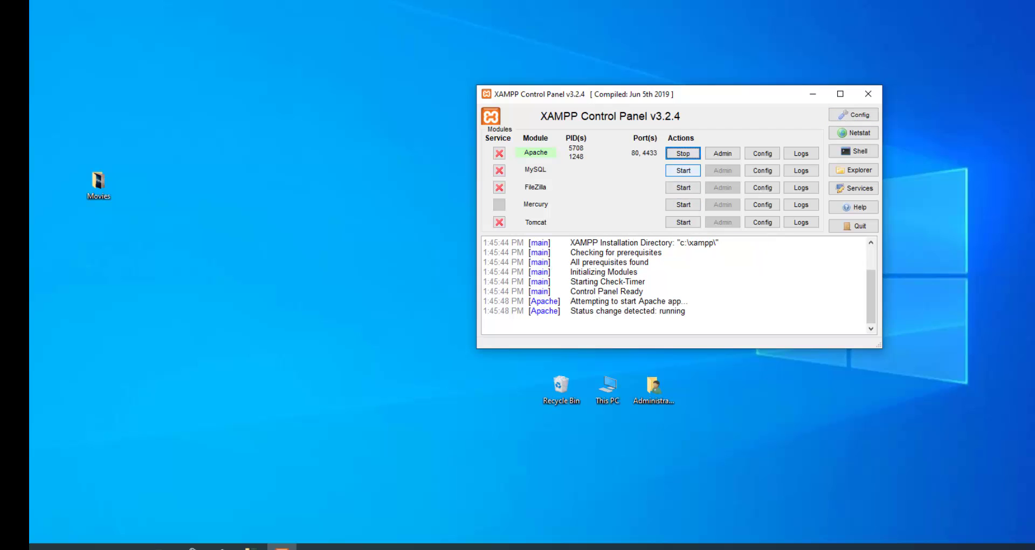
{"action": "left_click", "coordinate": [683, 171]}
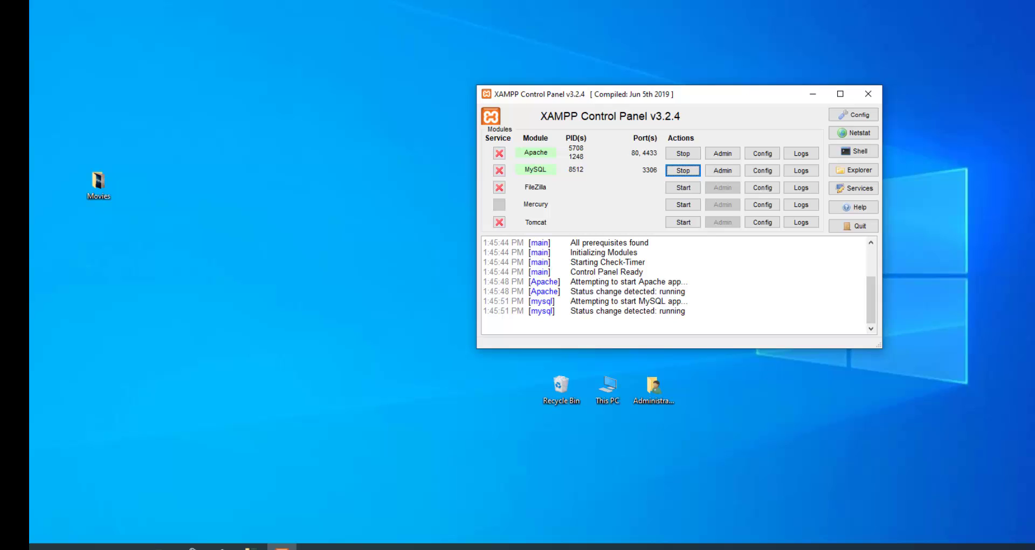
{"action": "left_click", "coordinate": [499, 153]}
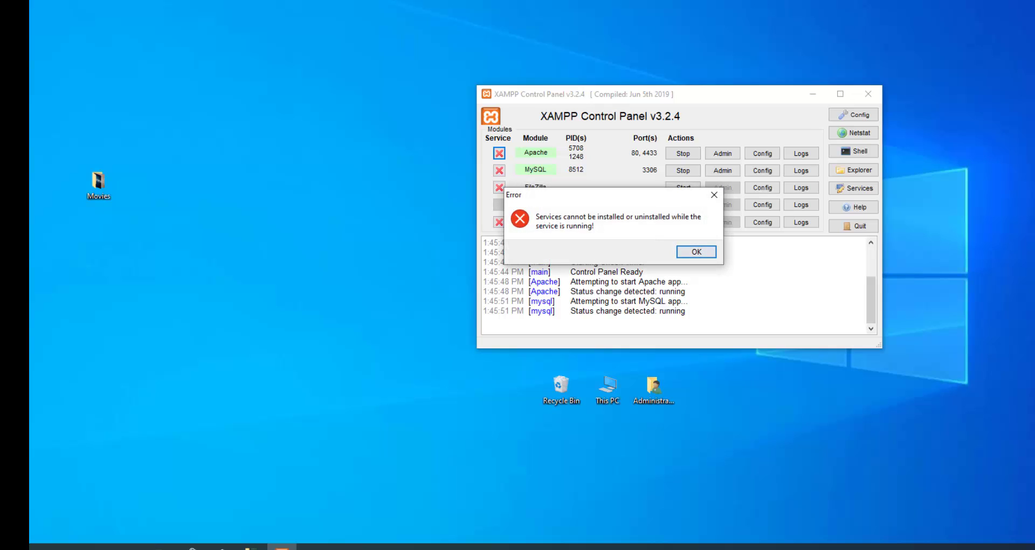
{"action": "left_click", "coordinate": [714, 195]}
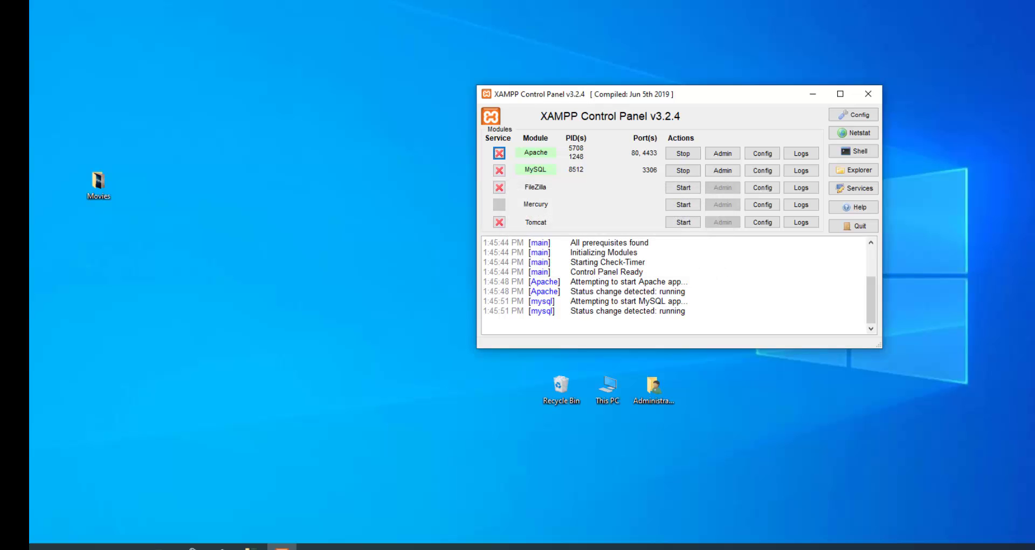
{"action": "left_click_drag", "start_coordinate": [585, 97], "coordinate": [504, 130]}
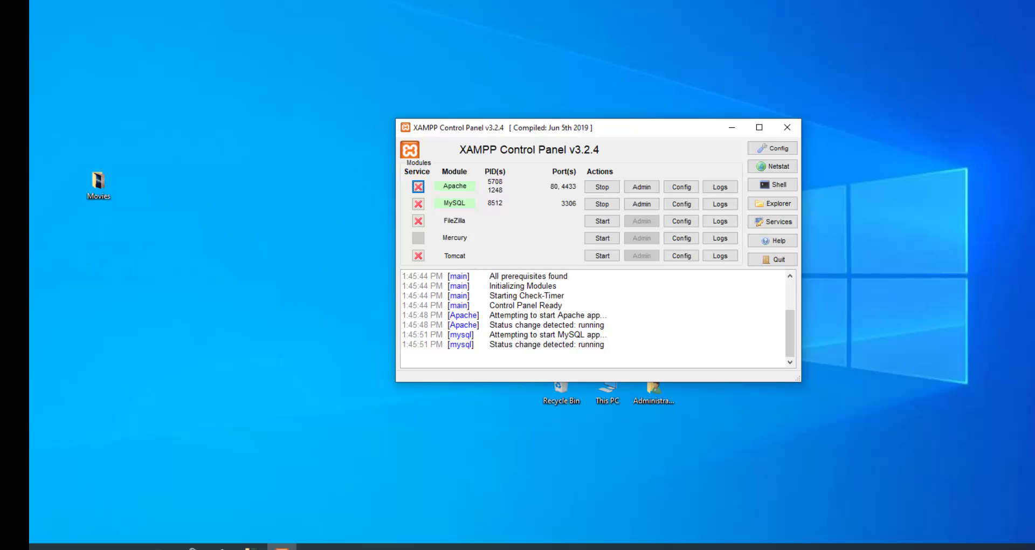
Launch Internet Explorer from a Start menu search for 'inter'.
{"action": "left_click", "coordinate": [43, 547]}
{"action": "left_click", "coordinate": [43, 546]}
{"action": "left_click", "coordinate": [44, 546]}
{"action": "type", "text": "inter"}
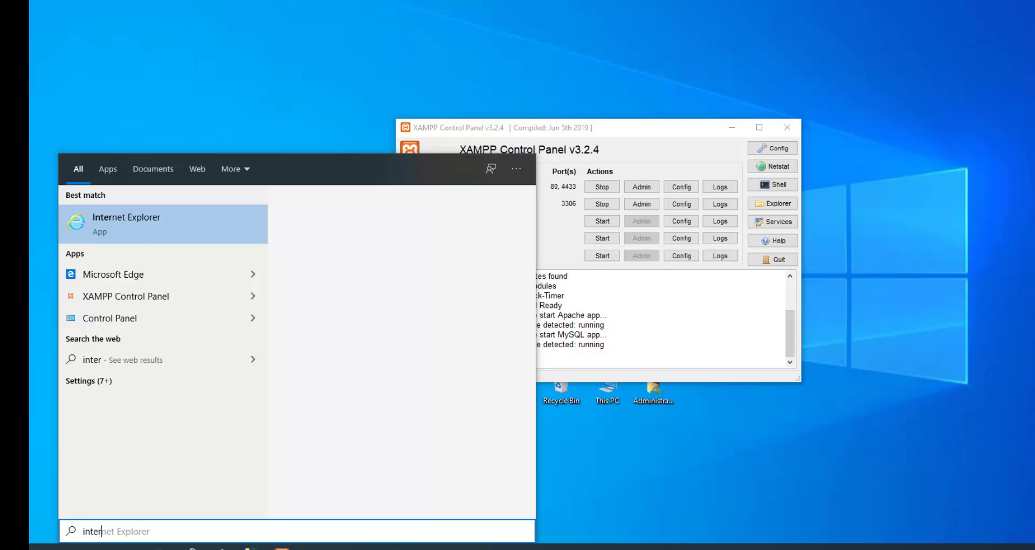
{"action": "key", "text": "Return"}
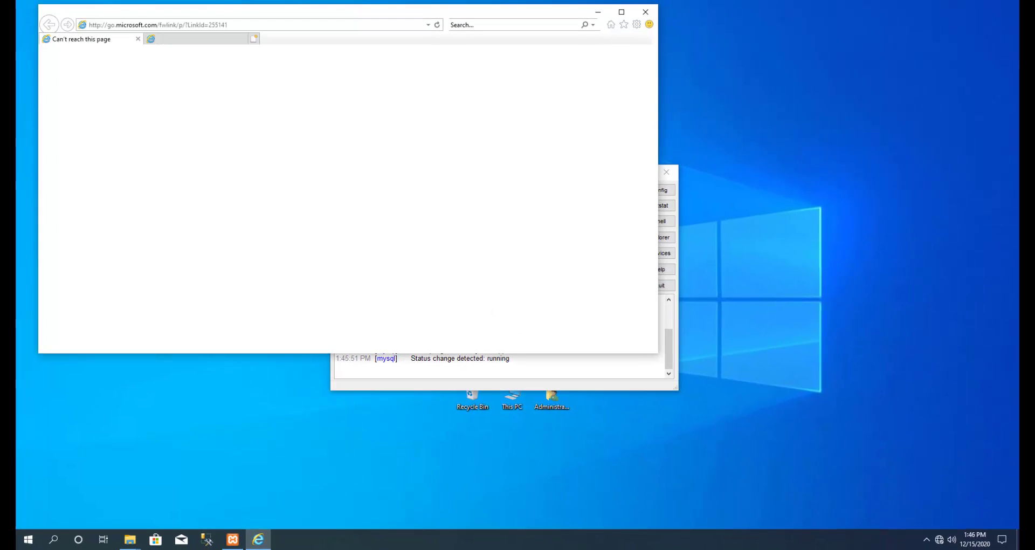
{"action": "left_click", "coordinate": [233, 539]}
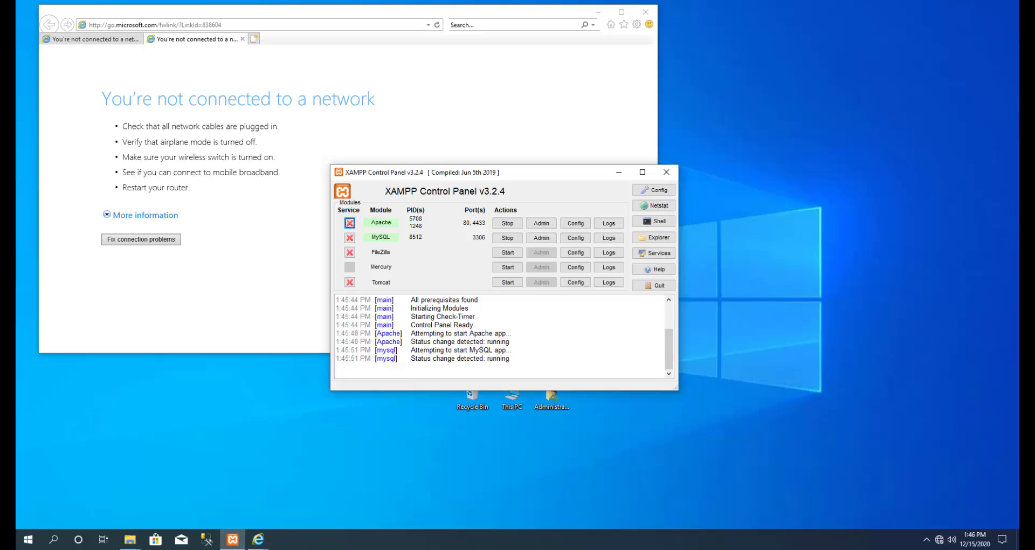
{"action": "left_click_drag", "start_coordinate": [593, 180], "coordinate": [737, 167]}
Load localhost in the browser, close the network error tab, and enlarge the window.
{"action": "left_click", "coordinate": [280, 24]}
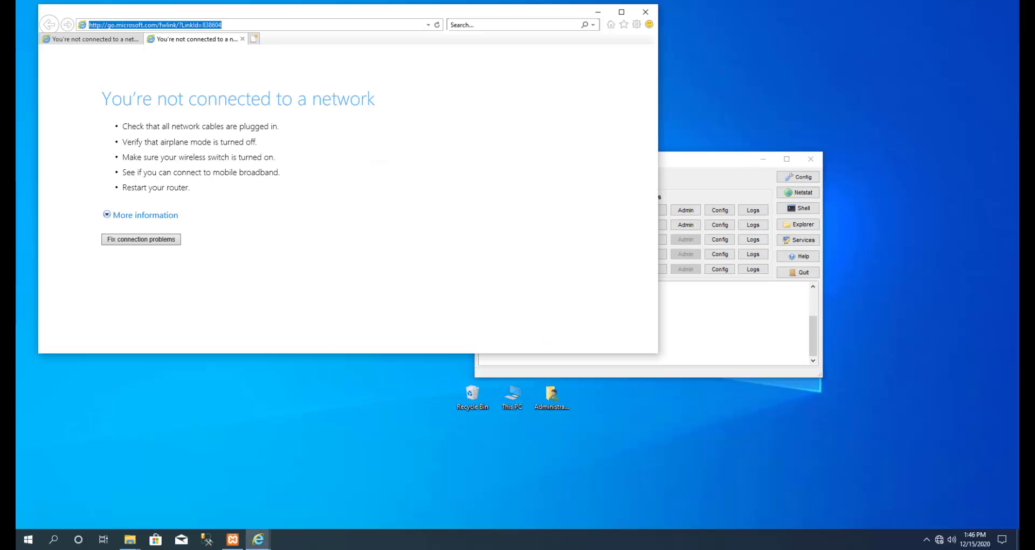
{"action": "type", "text": "localhost"}
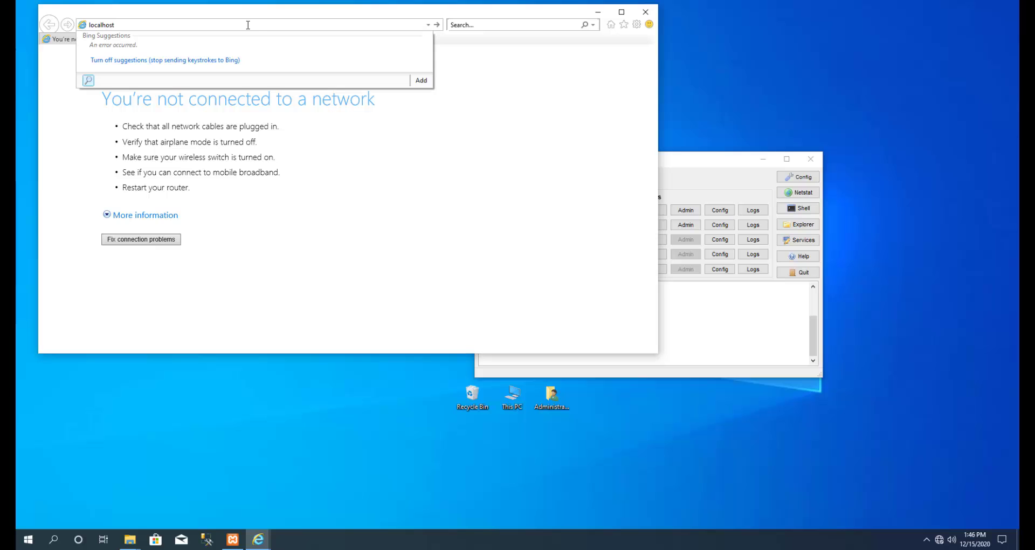
{"action": "key", "text": "Return"}
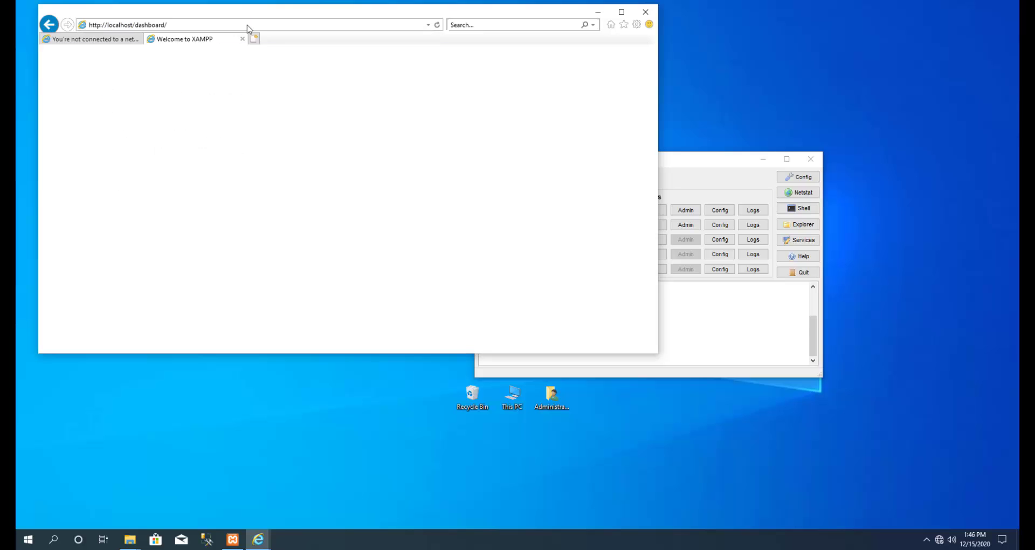
{"action": "key", "text": "ctrl+Tab"}
{"action": "key", "text": "ctrl+w"}
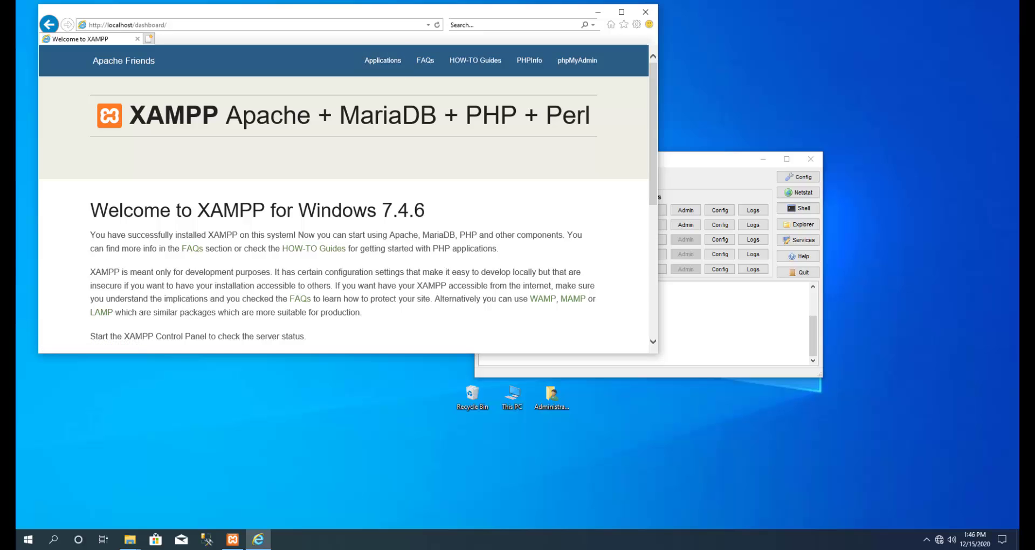
{"action": "left_click_drag", "start_coordinate": [658, 353], "coordinate": [964, 510]}
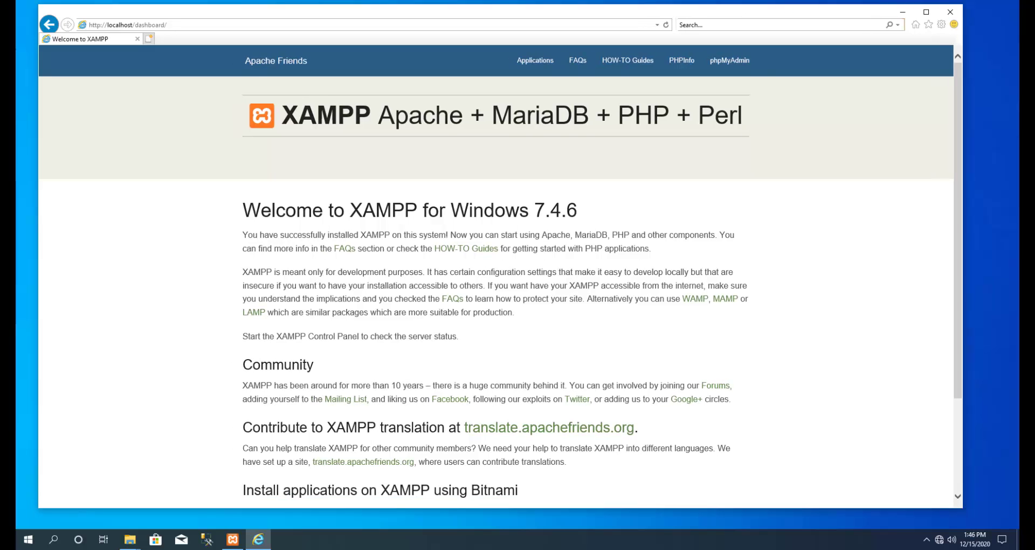
Inspect the localhost address and the dashboard heading text, then minimize the browser.
{"action": "left_click", "coordinate": [128, 25]}
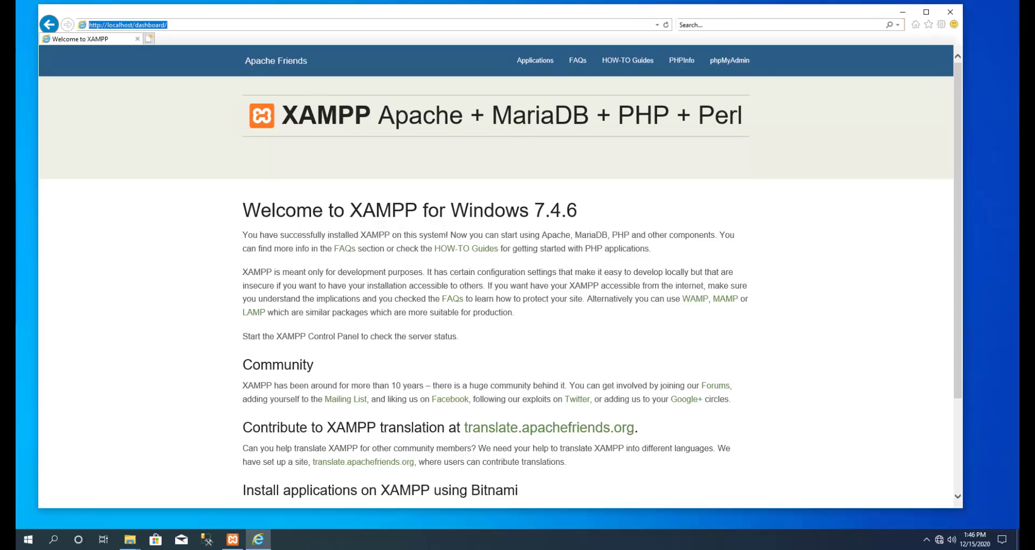
{"action": "left_click", "coordinate": [128, 25]}
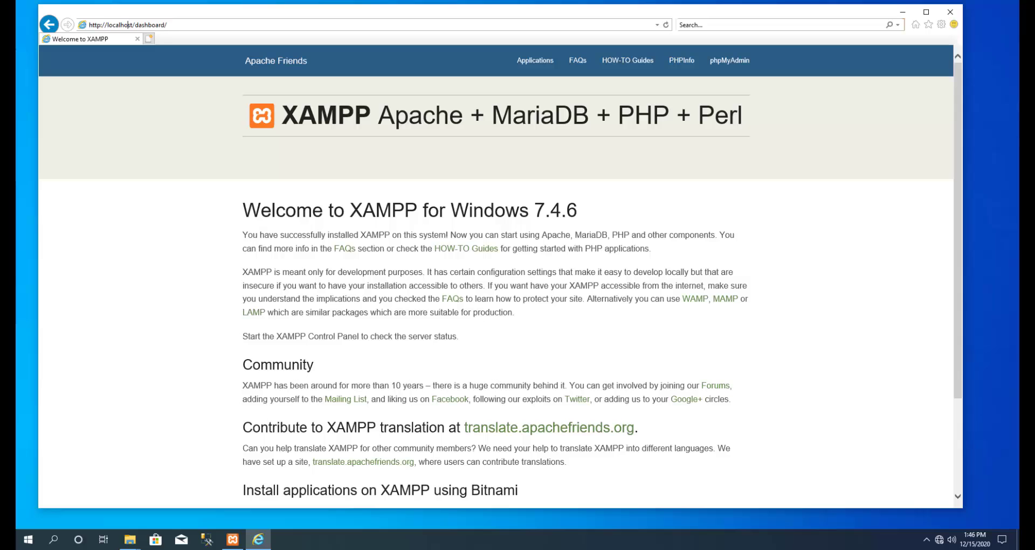
{"action": "left_click_drag", "start_coordinate": [134, 25], "coordinate": [90, 25]}
{"action": "left_click", "coordinate": [205, 199]}
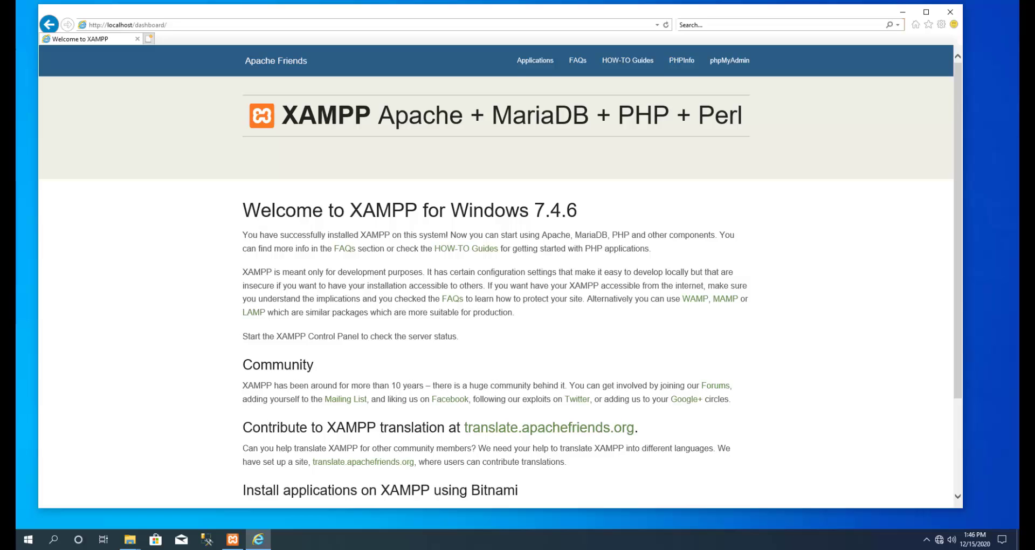
{"action": "double_click", "coordinate": [541, 115]}
{"action": "left_click_drag", "start_coordinate": [589, 115], "coordinate": [512, 115]}
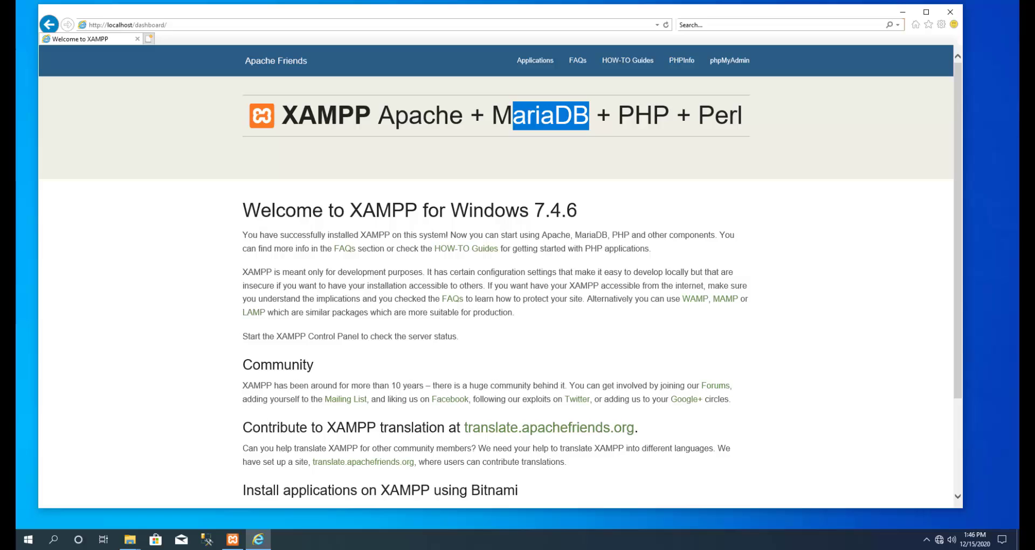
{"action": "double_click", "coordinate": [643, 115]}
{"action": "left_click_drag", "start_coordinate": [743, 115], "coordinate": [715, 115]}
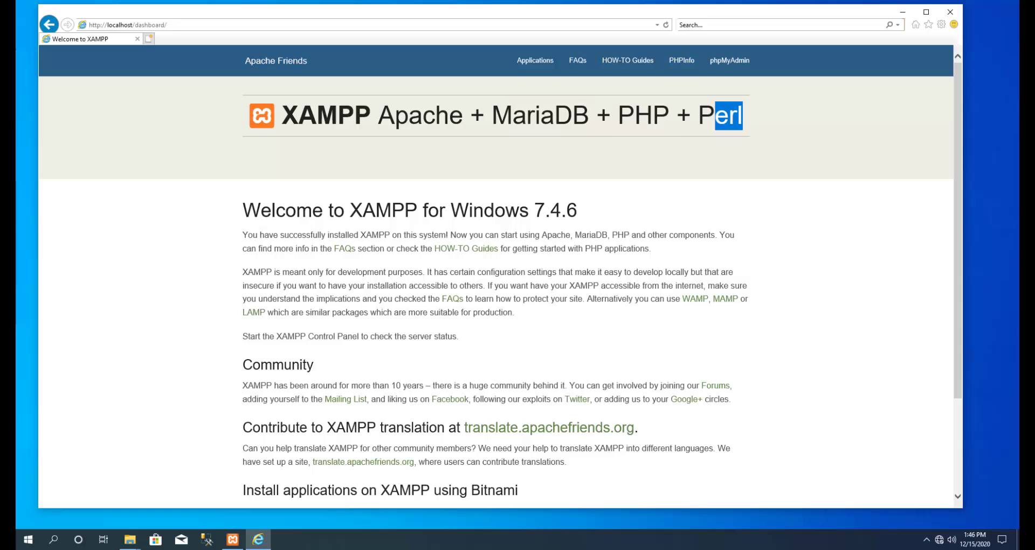
{"action": "left_click", "coordinate": [715, 115]}
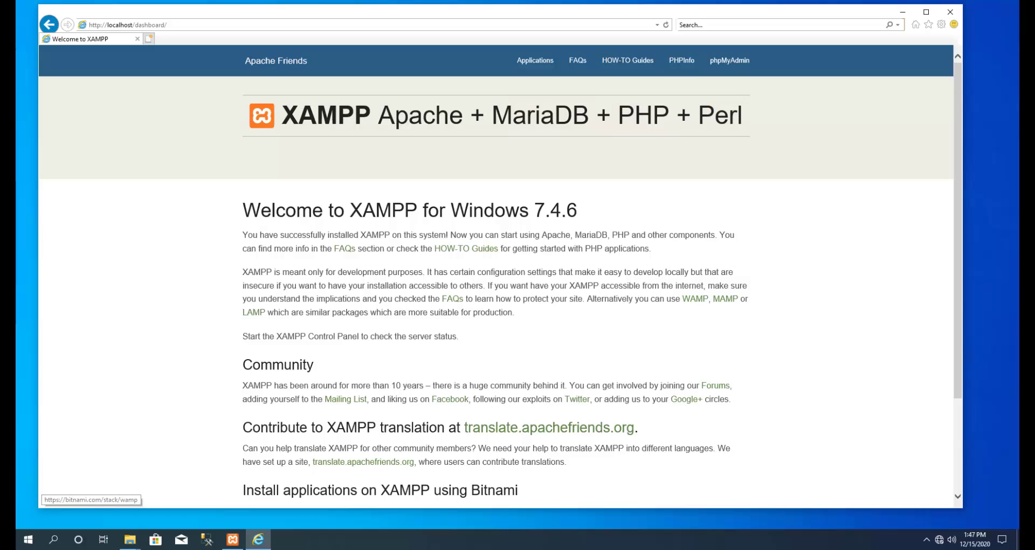
{"action": "left_click", "coordinate": [902, 12]}
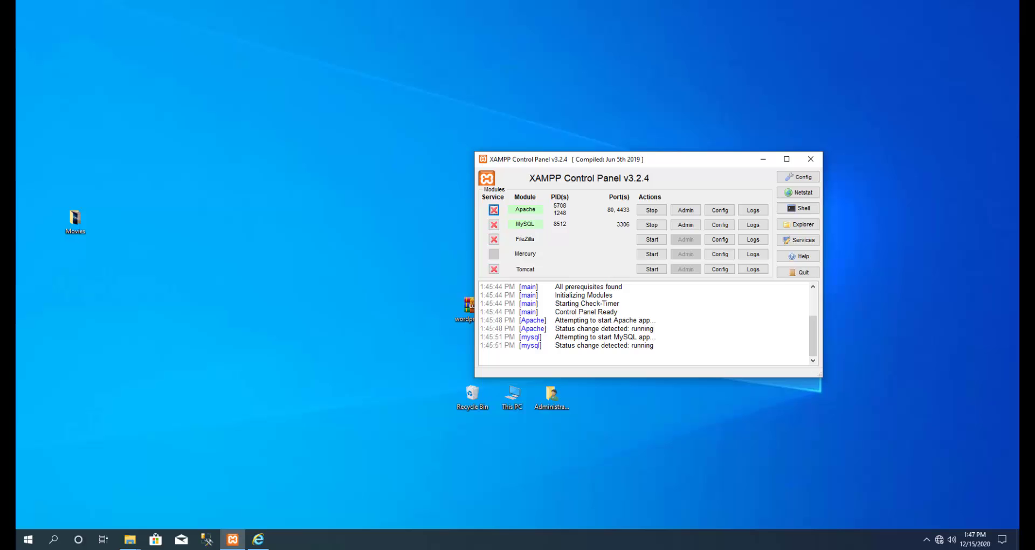
Stop Apache and reload the dashboard page in the browser.
{"action": "left_click", "coordinate": [258, 540]}
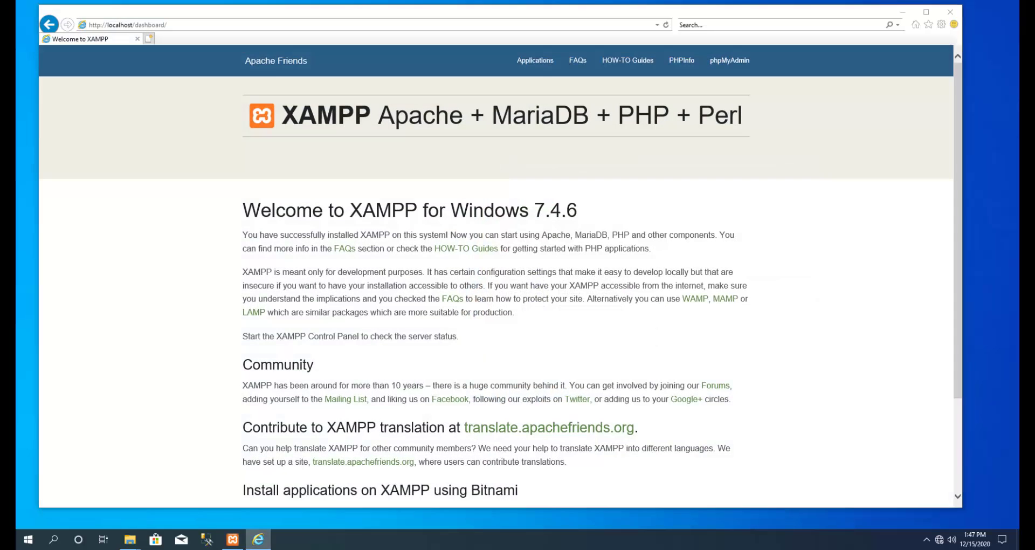
{"action": "left_click", "coordinate": [259, 540]}
{"action": "left_click", "coordinate": [652, 210]}
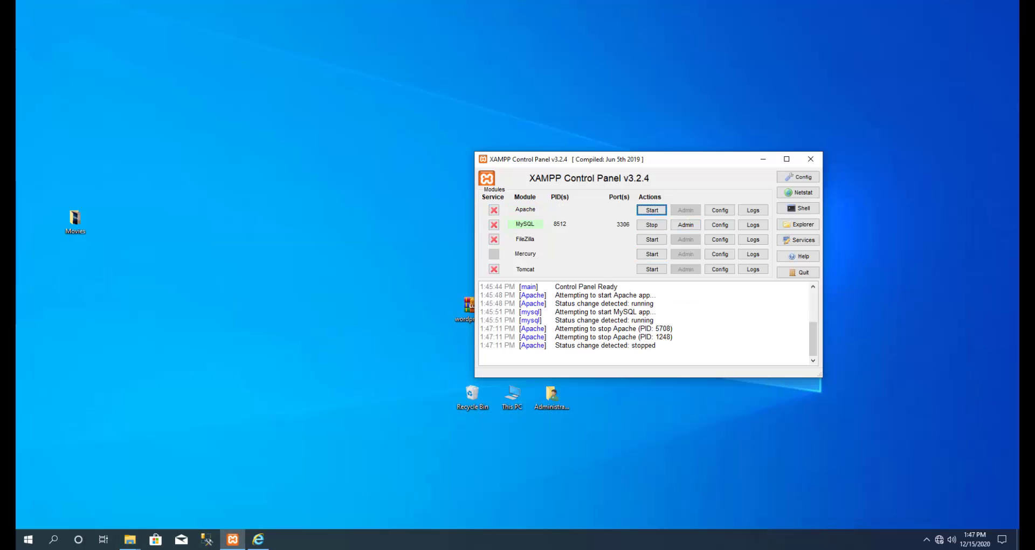
{"action": "left_click", "coordinate": [258, 539]}
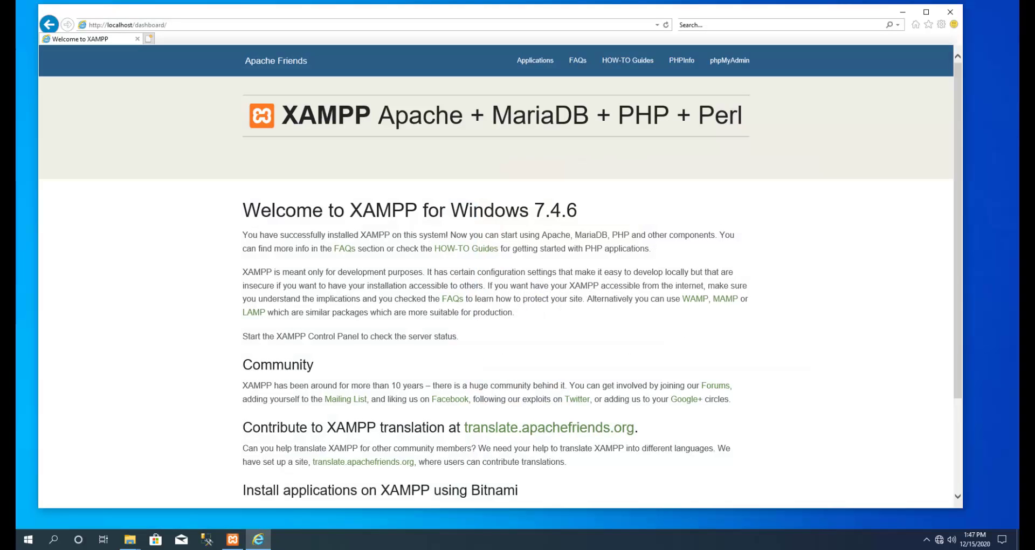
{"action": "left_click", "coordinate": [666, 25]}
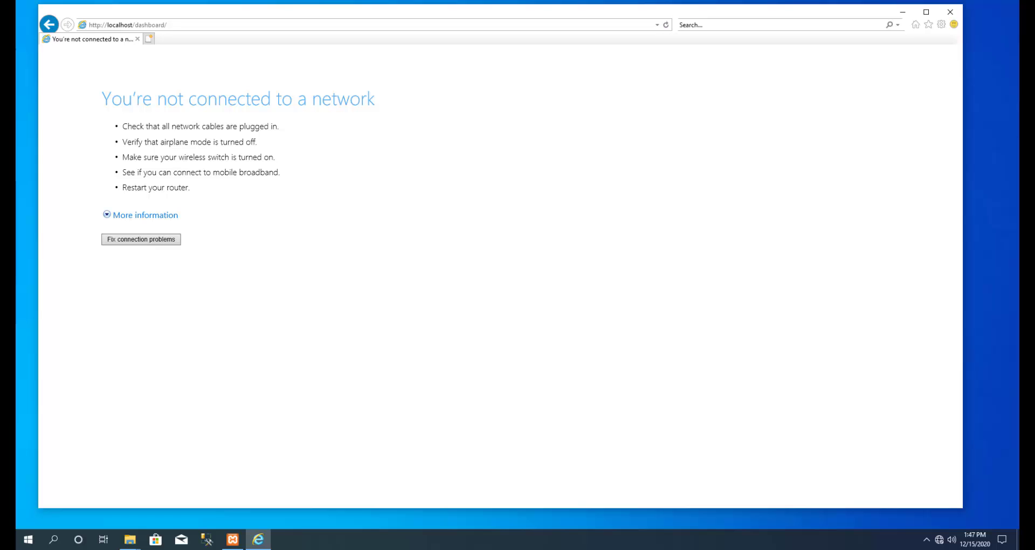
Restart Apache and refresh localhost/dashboard with F5 to see the welcome page.
{"action": "left_click", "coordinate": [232, 539]}
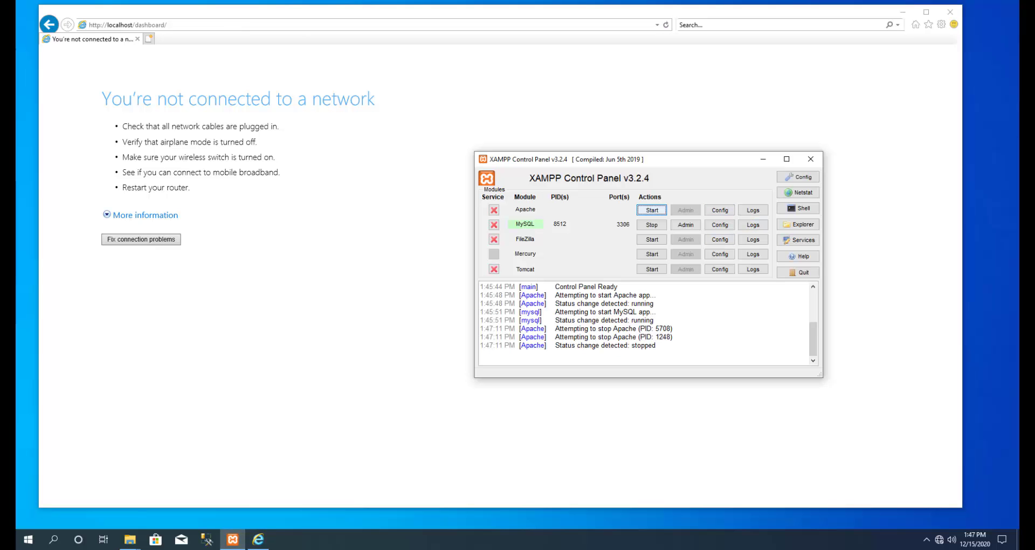
{"action": "key", "text": "space"}
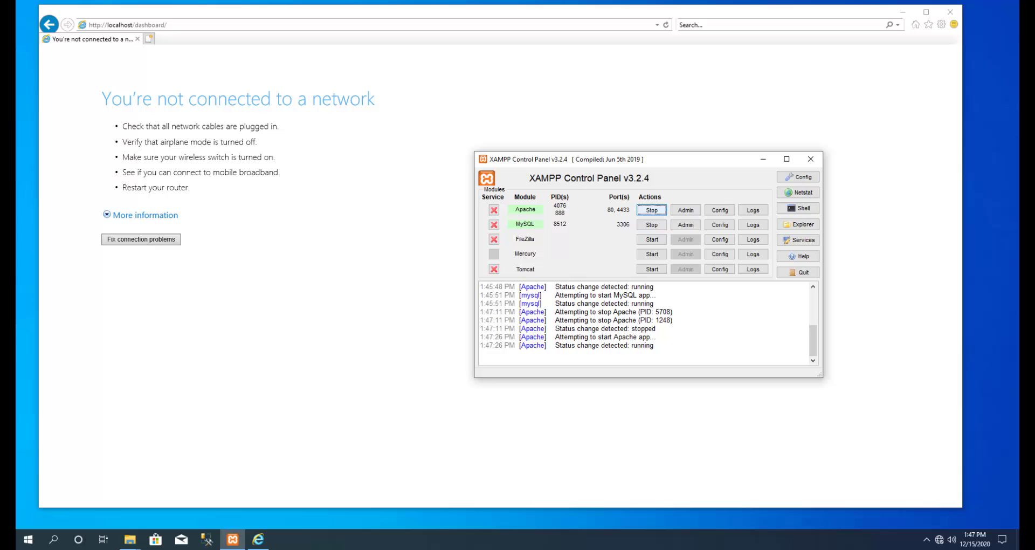
{"action": "key", "text": "alt+Tab"}
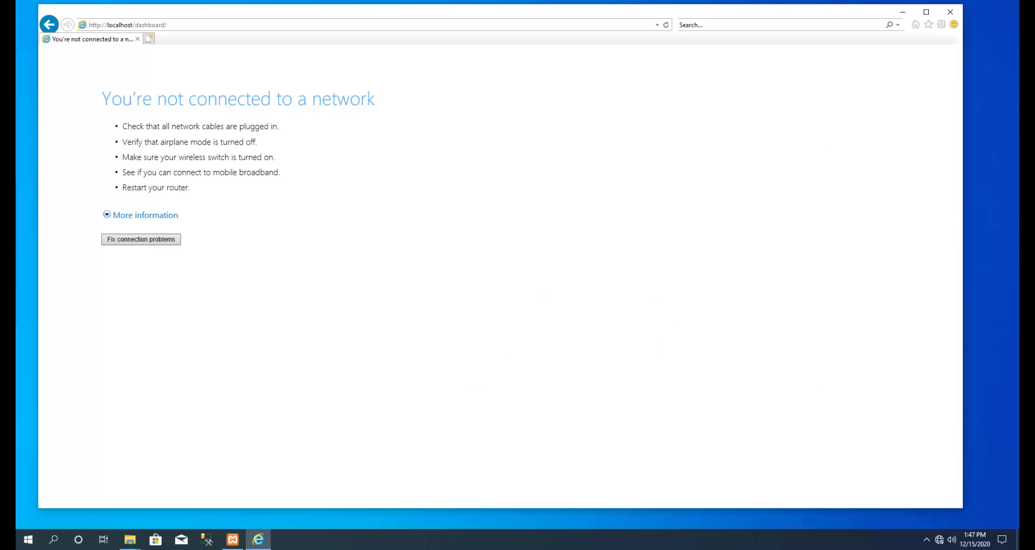
{"action": "key", "text": "F5"}
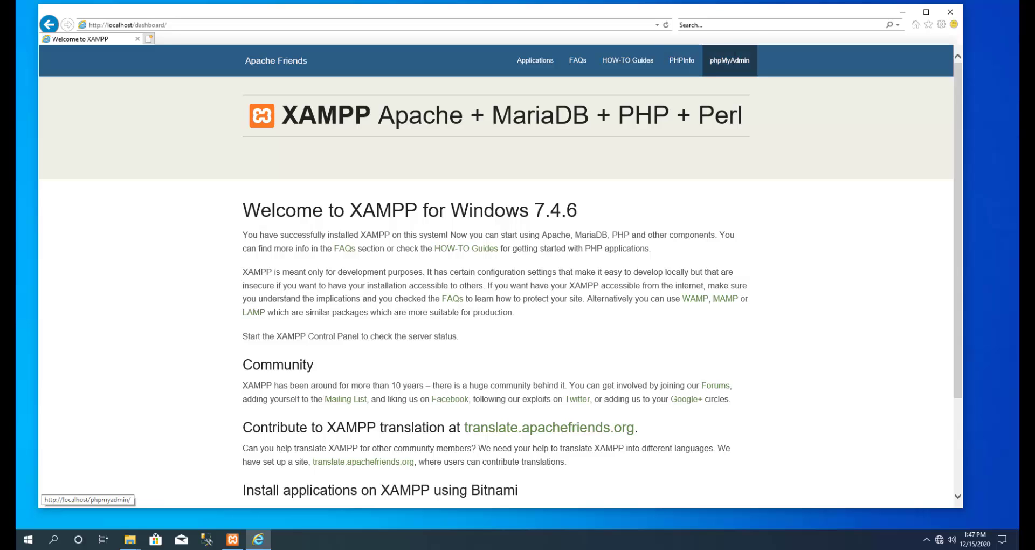
Maximize the browser and open phpMyAdmin's new database page.
{"action": "scroll", "coordinate": [500, 277], "scroll_direction": "down", "scroll_amount": 3}
{"action": "scroll", "coordinate": [500, 278], "scroll_direction": "up", "scroll_amount": 3}
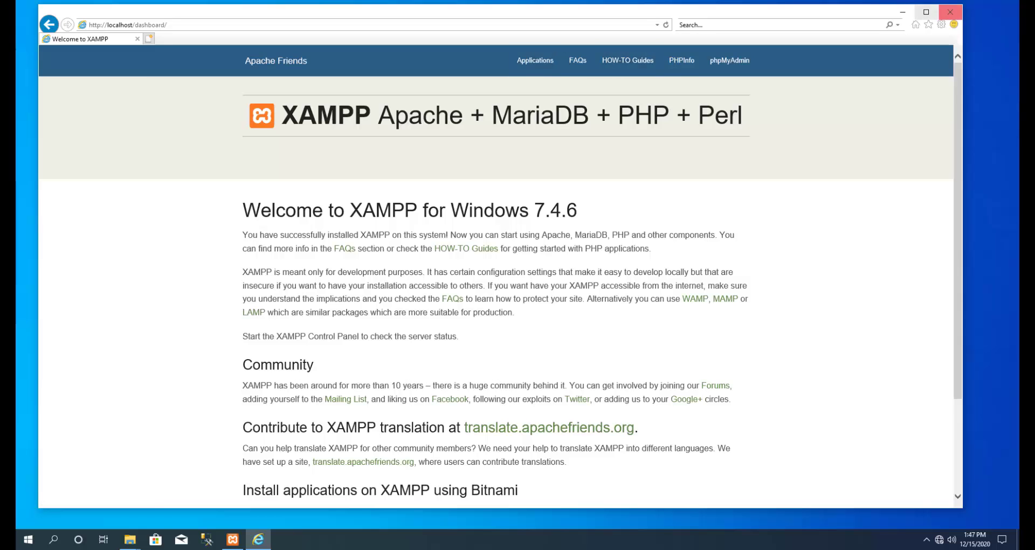
{"action": "left_click", "coordinate": [926, 12]}
{"action": "left_click", "coordinate": [746, 42]}
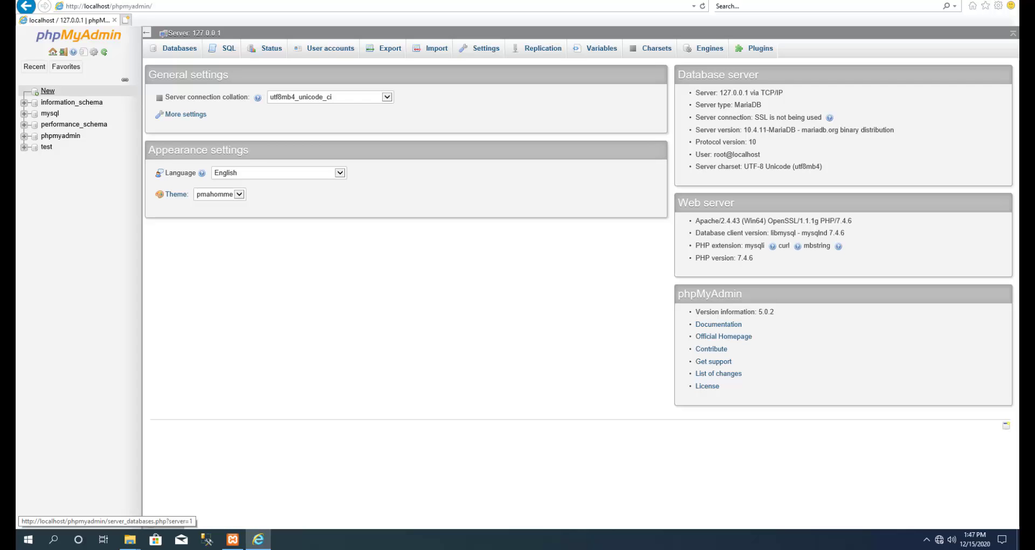
{"action": "left_click", "coordinate": [47, 90]}
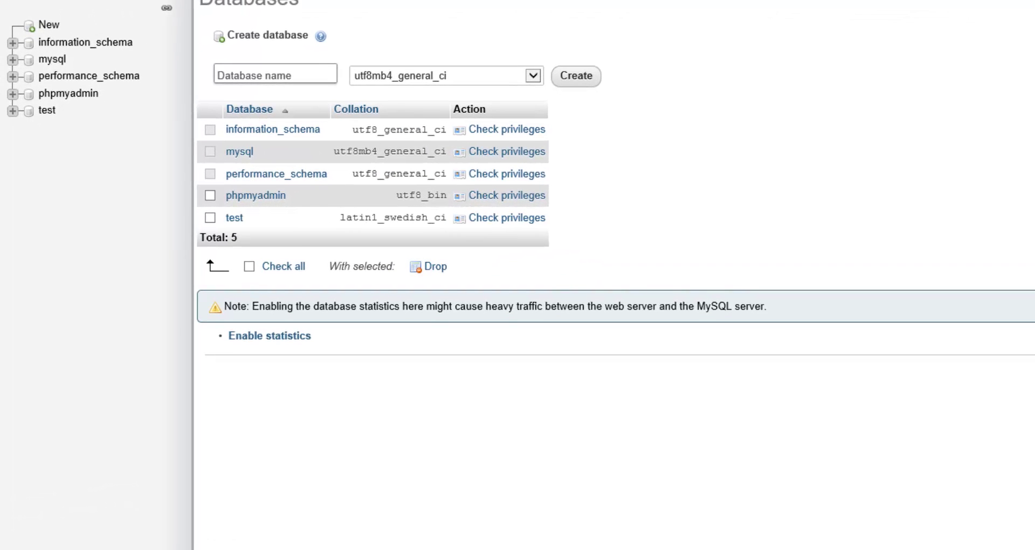
Create the database 'danishgah' with the default collation.
{"action": "left_click", "coordinate": [275, 73]}
{"action": "type", "text": "danishgah"}
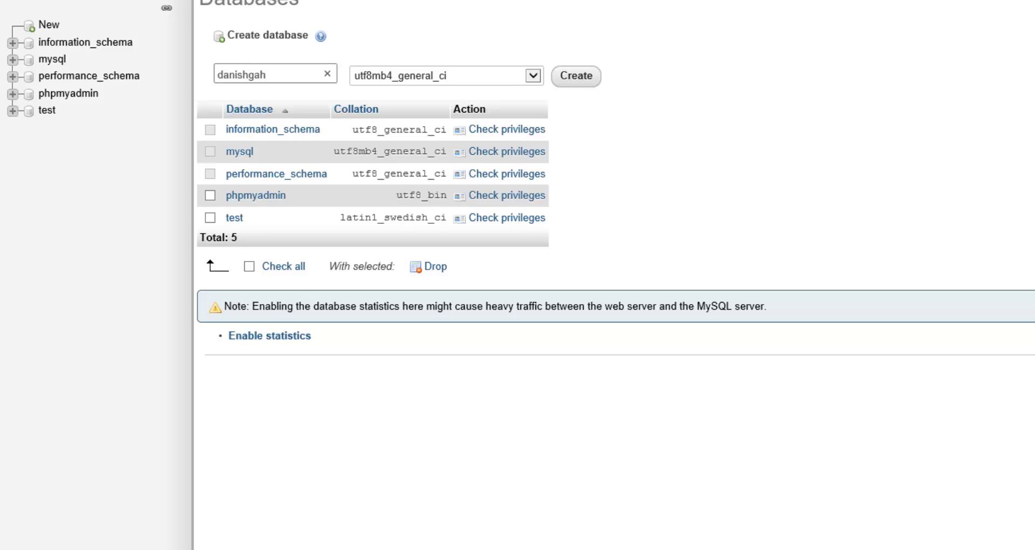
{"action": "key", "text": "shift+Left"}
{"action": "key", "text": "shift+Left"}
{"action": "key", "text": "shift+Left"}
{"action": "key", "text": "shift+Left"}
{"action": "key", "text": "shift+Left"}
{"action": "key", "text": "shift+Left"}
{"action": "key", "text": "shift+Left"}
{"action": "key", "text": "shift+Left"}
{"action": "key", "text": "shift+Left"}
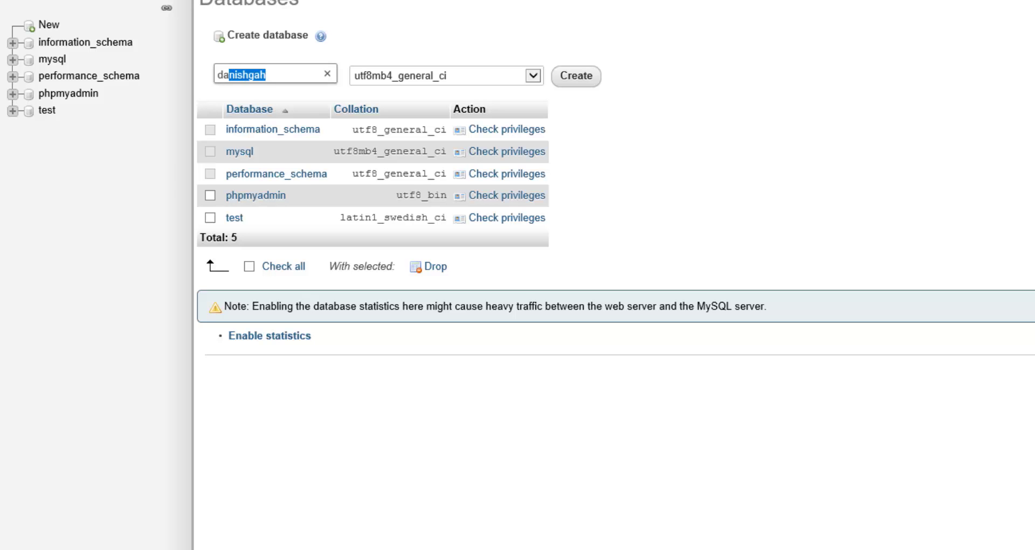
{"action": "key", "text": "Tab"}
{"action": "key", "text": "alt+Down"}
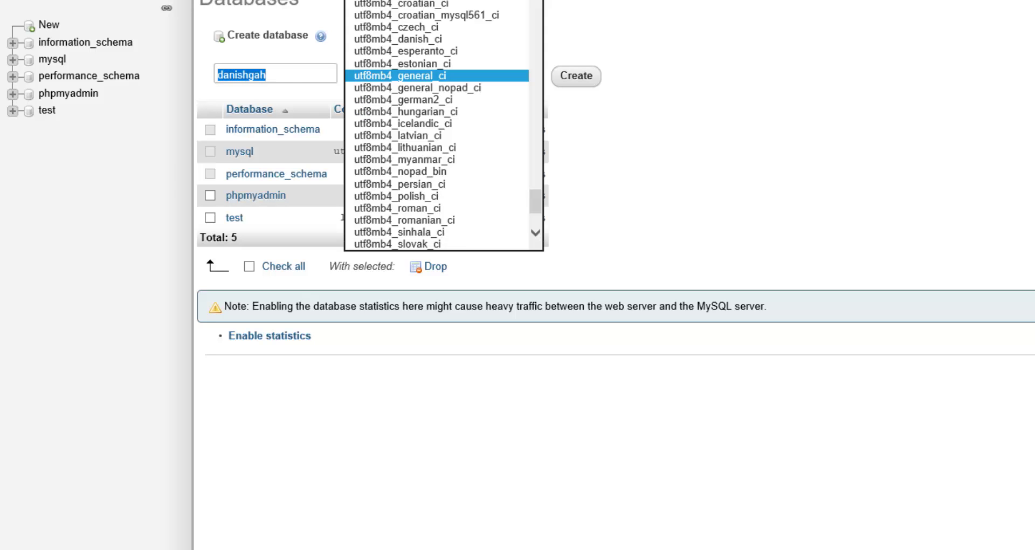
{"action": "left_click_drag", "start_coordinate": [536, 201], "coordinate": [468, 37]}
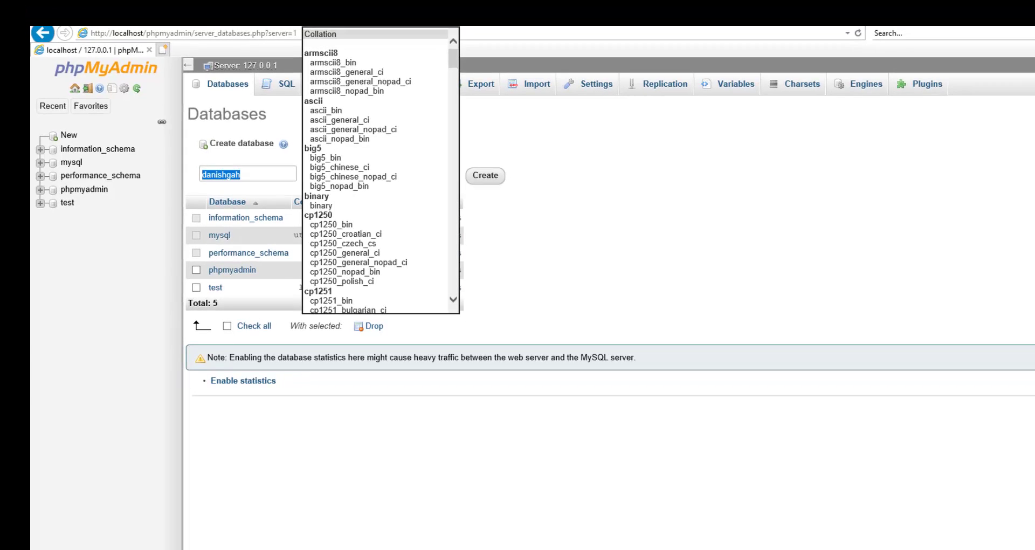
{"action": "left_click", "coordinate": [345, 32]}
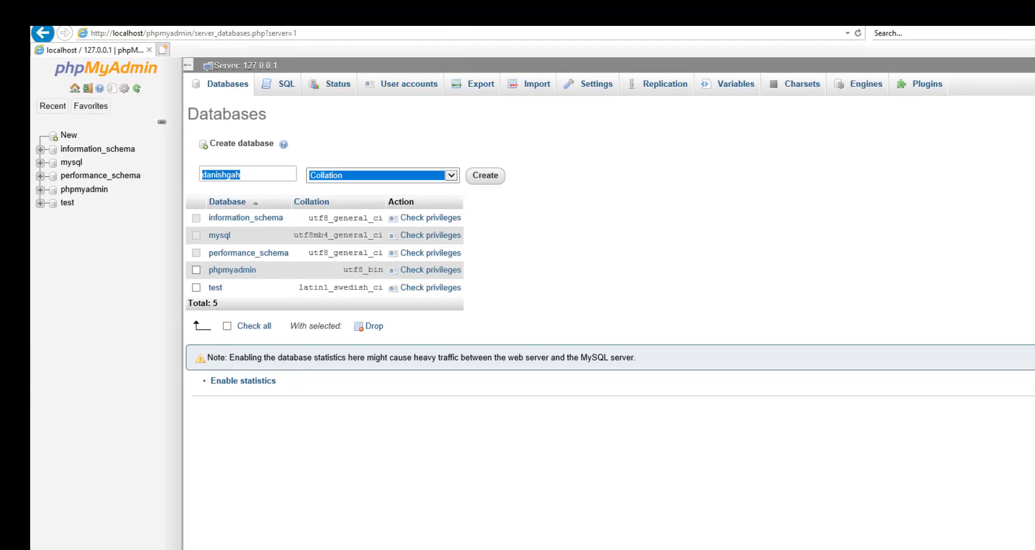
{"action": "key", "text": "Tab"}
{"action": "key", "text": "Return"}
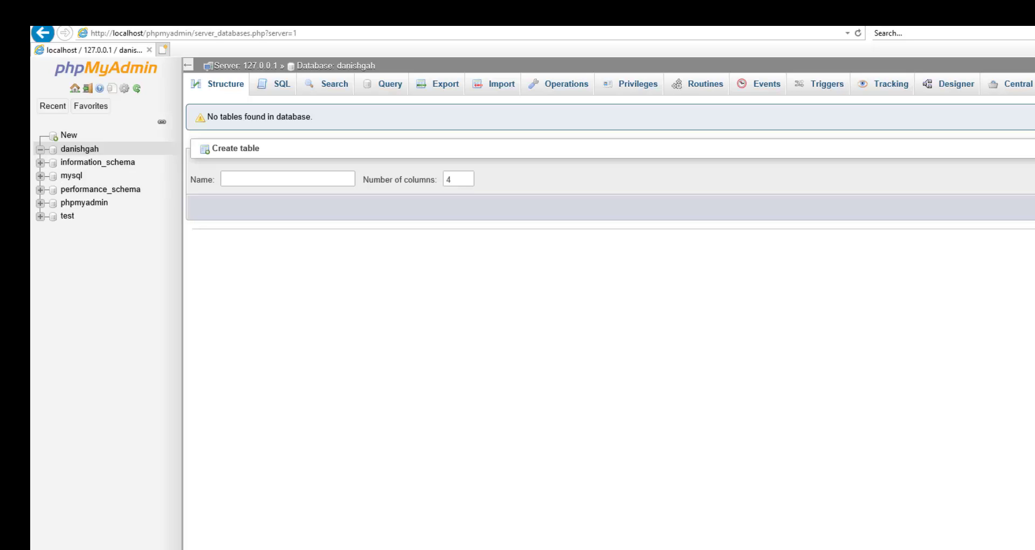
Go back to the XAMPP dashboard page.
{"action": "left_click", "coordinate": [43, 33]}
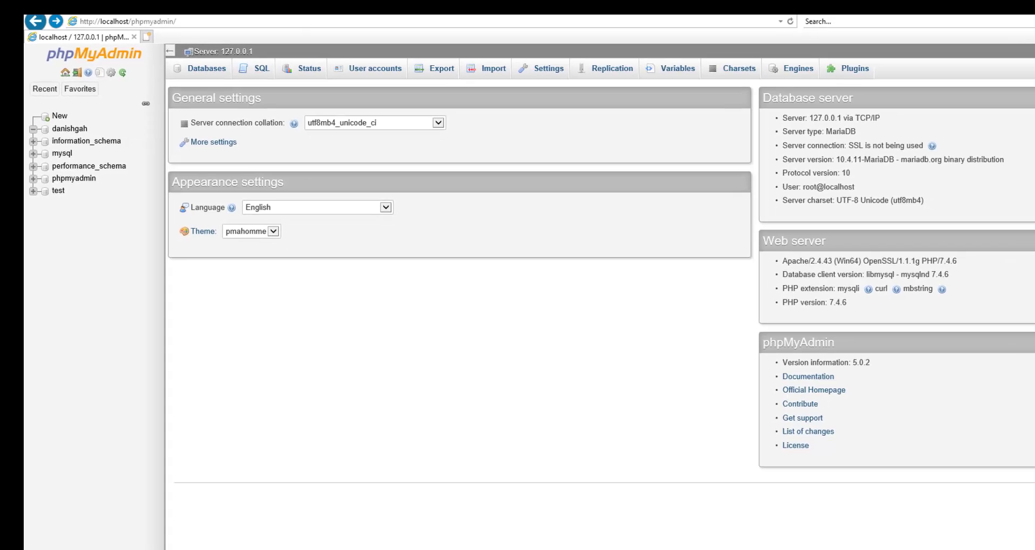
{"action": "left_click", "coordinate": [43, 32]}
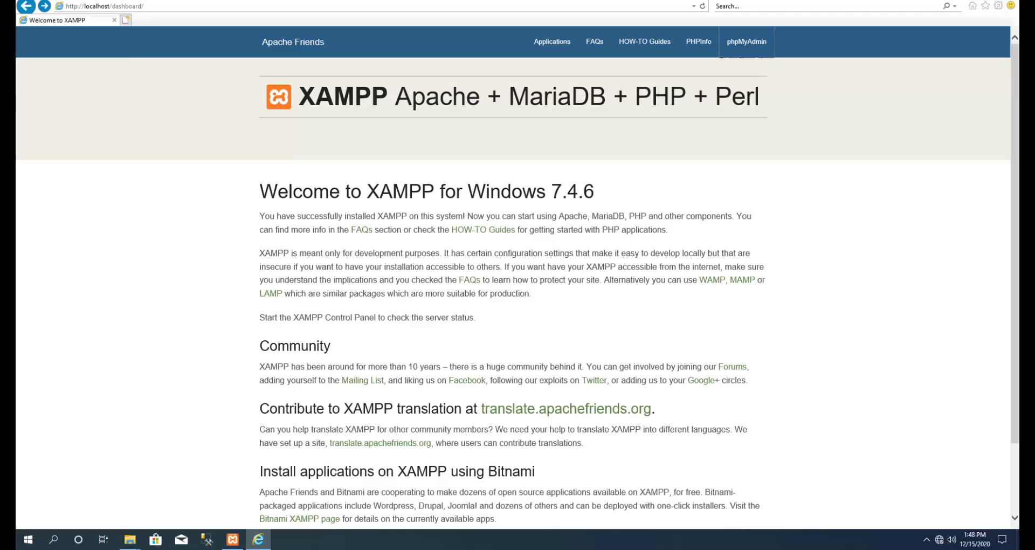
{"action": "left_click", "coordinate": [105, 6]}
{"action": "left_click", "coordinate": [105, 6]}
{"action": "left_click", "coordinate": [104, 6]}
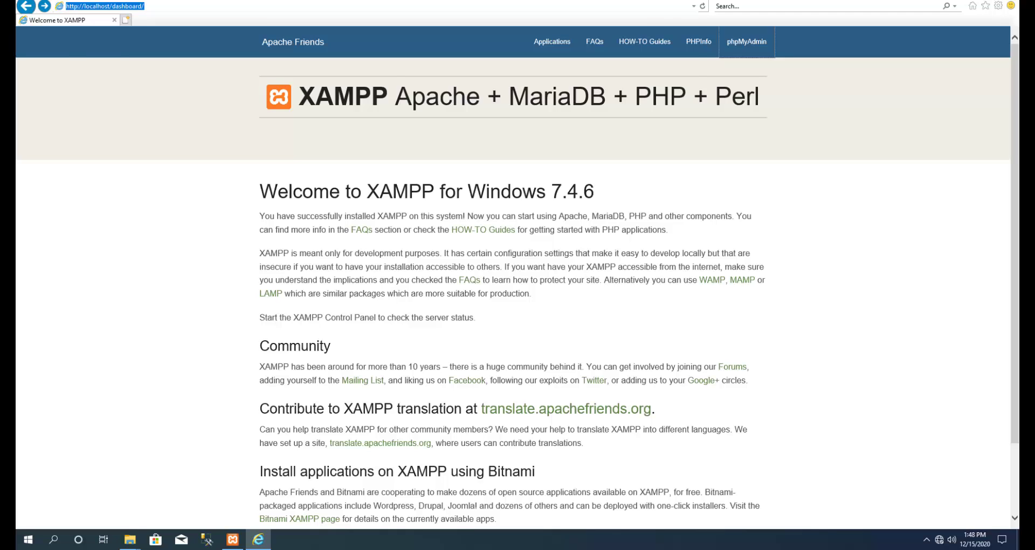
{"action": "left_click", "coordinate": [104, 6]}
{"action": "left_click", "coordinate": [104, 6]}
{"action": "key", "text": "Escape"}
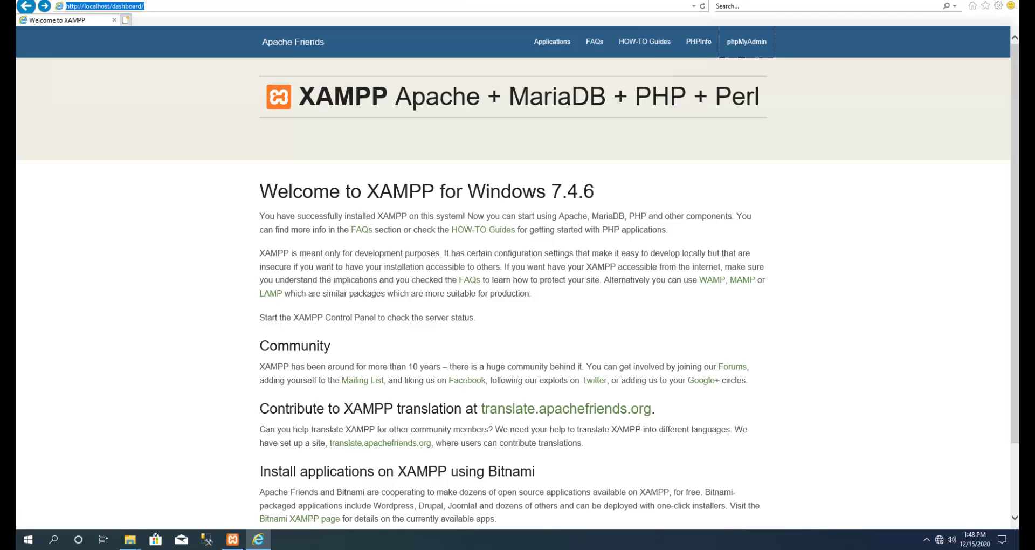
Open the Applications page, then load localhost/wordpress by replacing applications.html with 'wordpress'.
{"action": "left_click", "coordinate": [552, 41]}
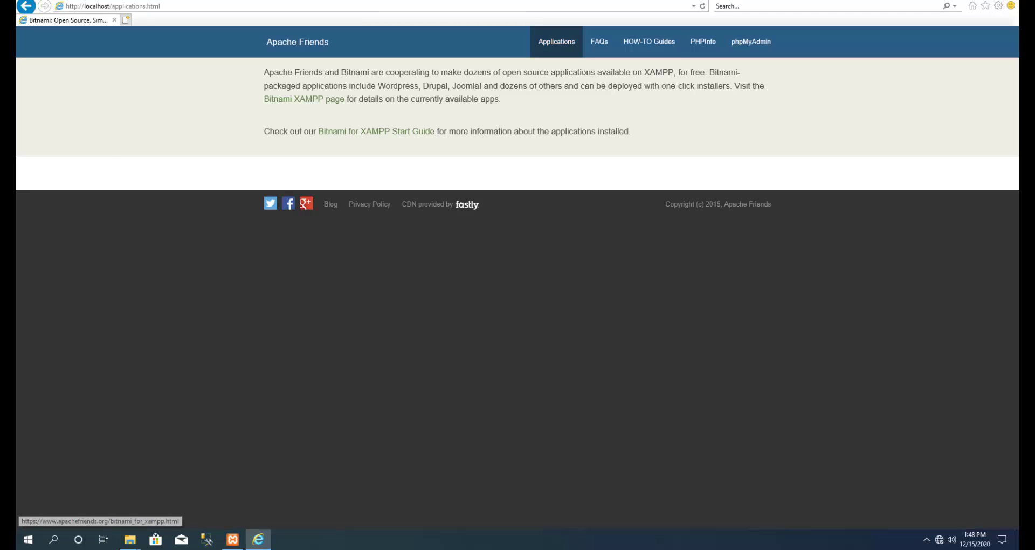
{"action": "key", "text": "alt+d"}
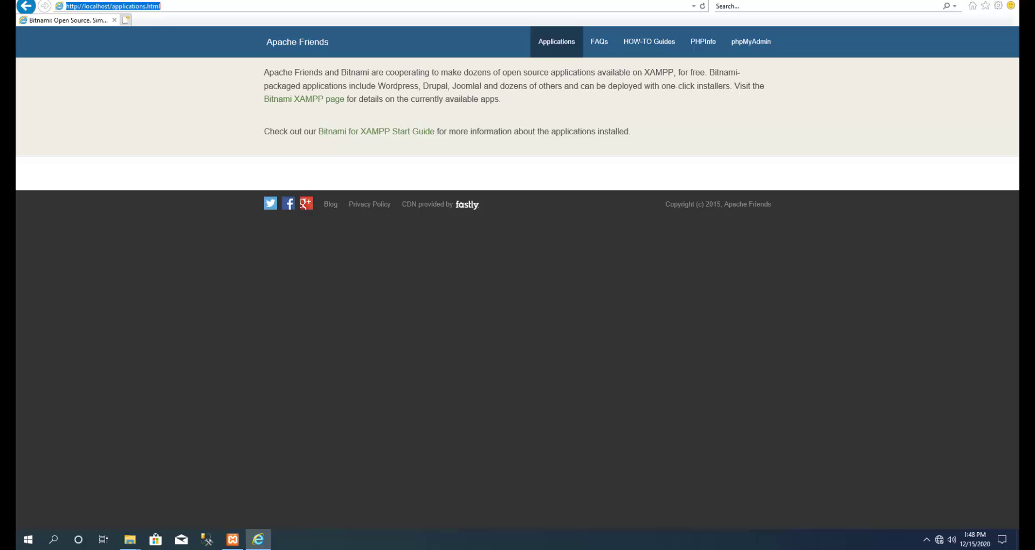
{"action": "left_click", "coordinate": [160, 6]}
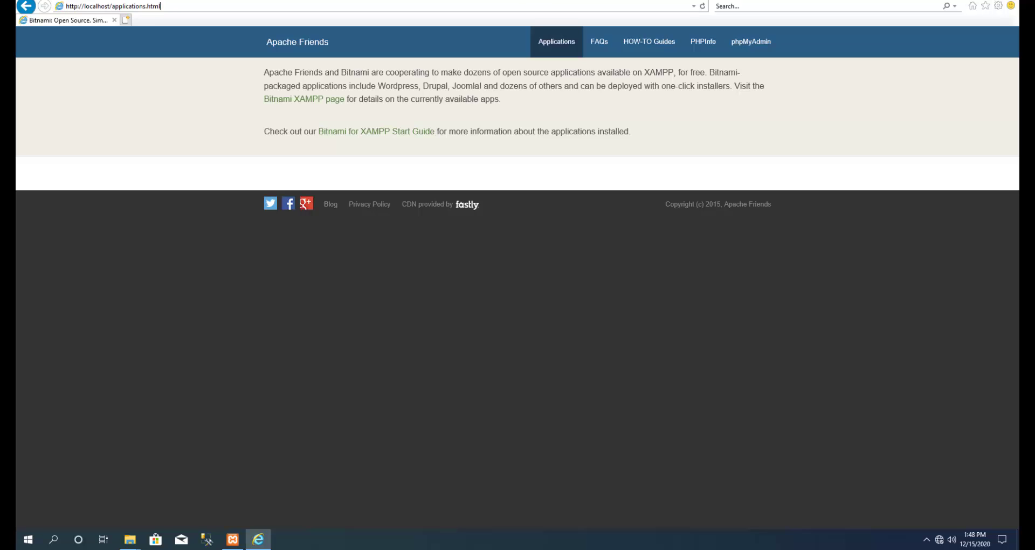
{"action": "left_click_drag", "start_coordinate": [161, 6], "coordinate": [112, 6]}
{"action": "type", "text": "wordpress"}
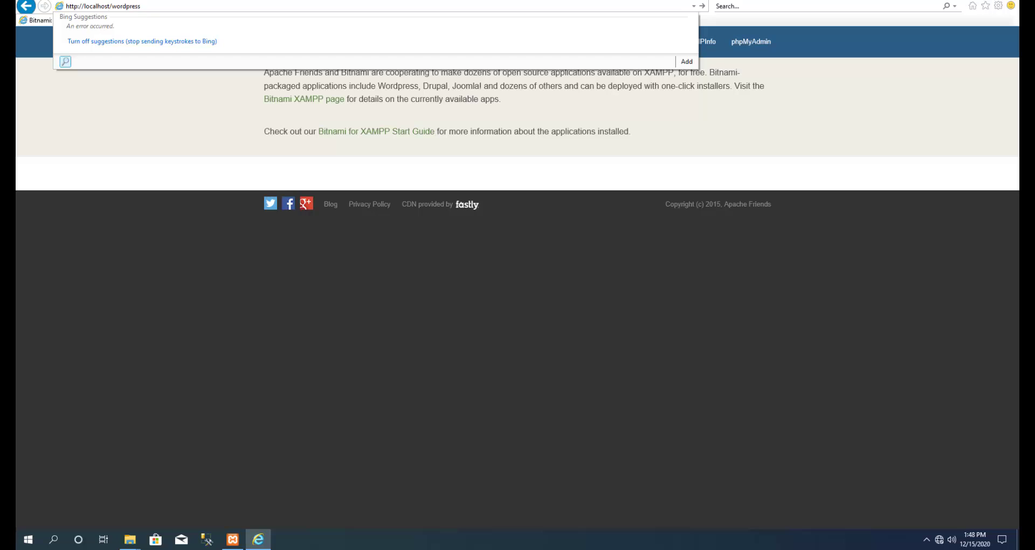
{"action": "key", "text": "Return"}
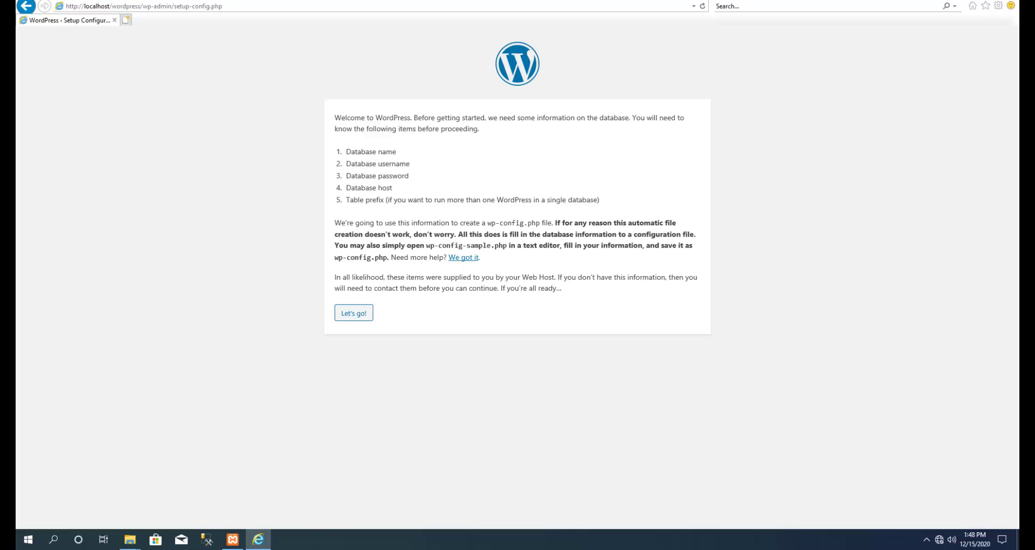
{"action": "mouse_move", "coordinate": [129, 540]}
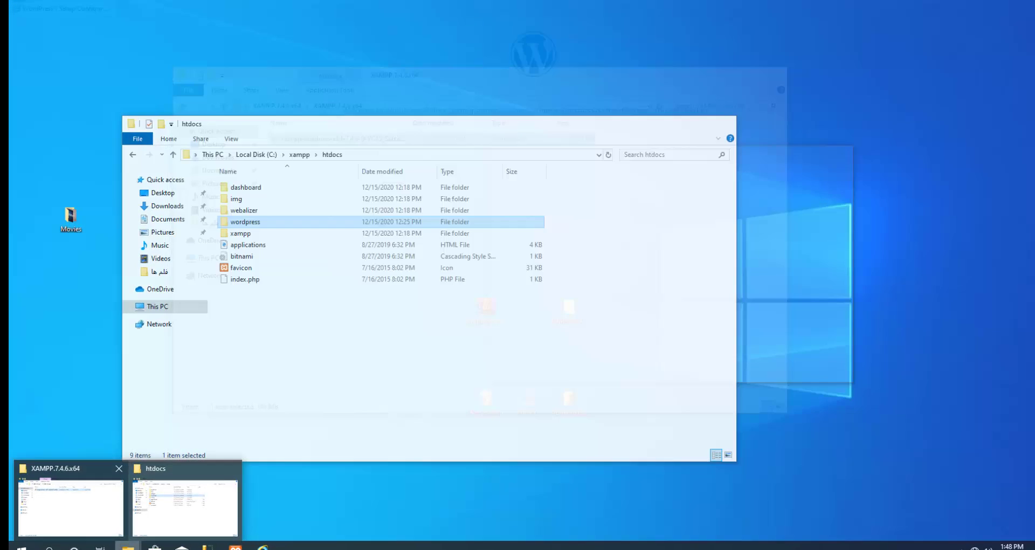
{"action": "left_click", "coordinate": [185, 493]}
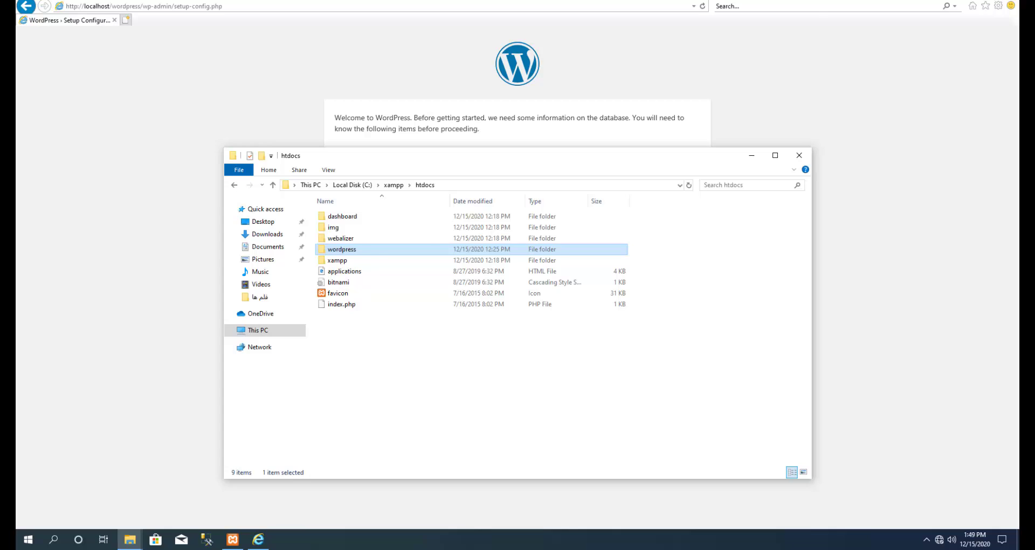
{"action": "key", "text": "alt+Tab"}
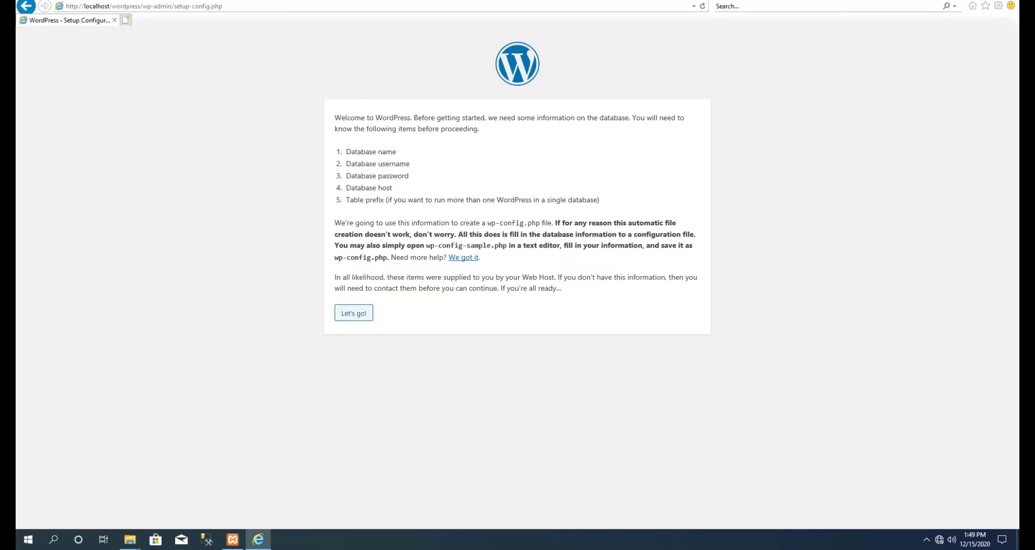
Review the five database details the WordPress setup page says are needed.
{"action": "left_click_drag", "start_coordinate": [346, 152], "coordinate": [467, 200]}
{"action": "left_click_drag", "start_coordinate": [600, 200], "coordinate": [357, 152]}
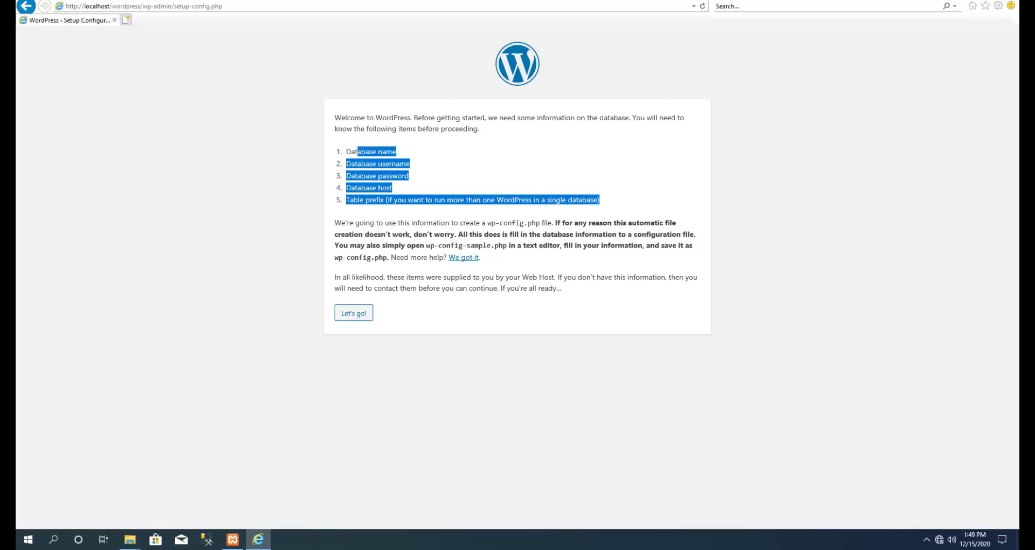
{"action": "left_click_drag", "start_coordinate": [347, 152], "coordinate": [366, 152]}
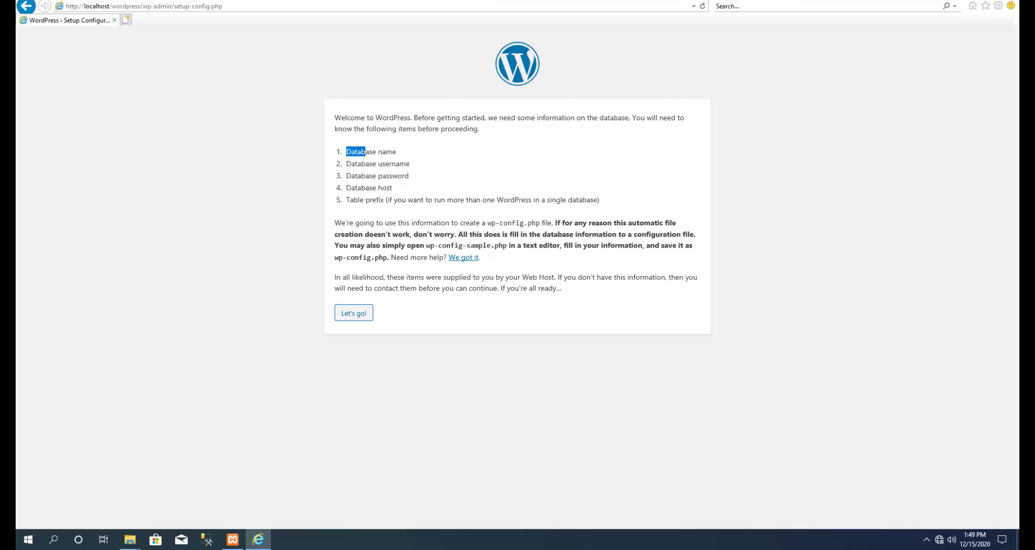
{"action": "left_click_drag", "start_coordinate": [599, 200], "coordinate": [346, 152]}
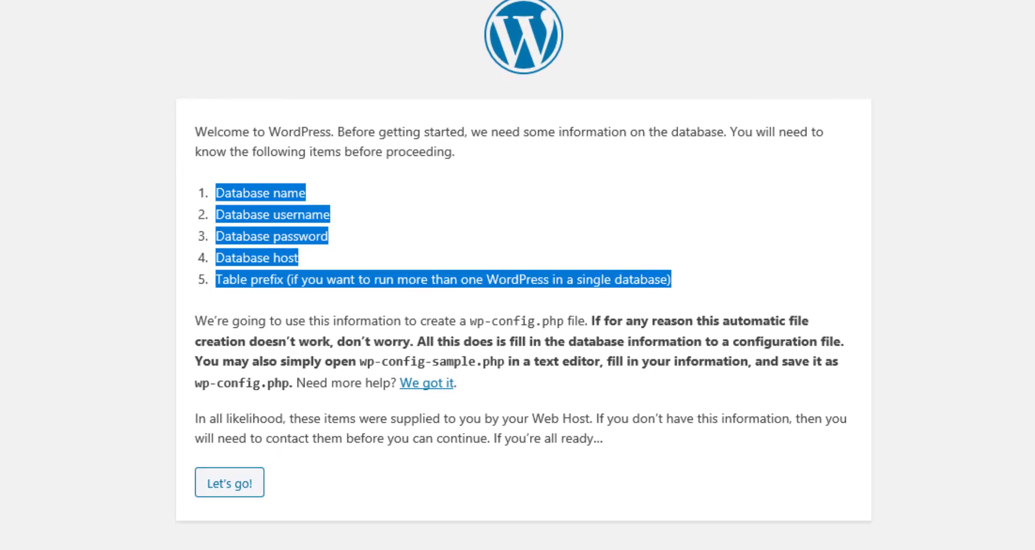
{"action": "left_click_drag", "start_coordinate": [216, 192], "coordinate": [672, 281]}
{"action": "left_click", "coordinate": [432, 237]}
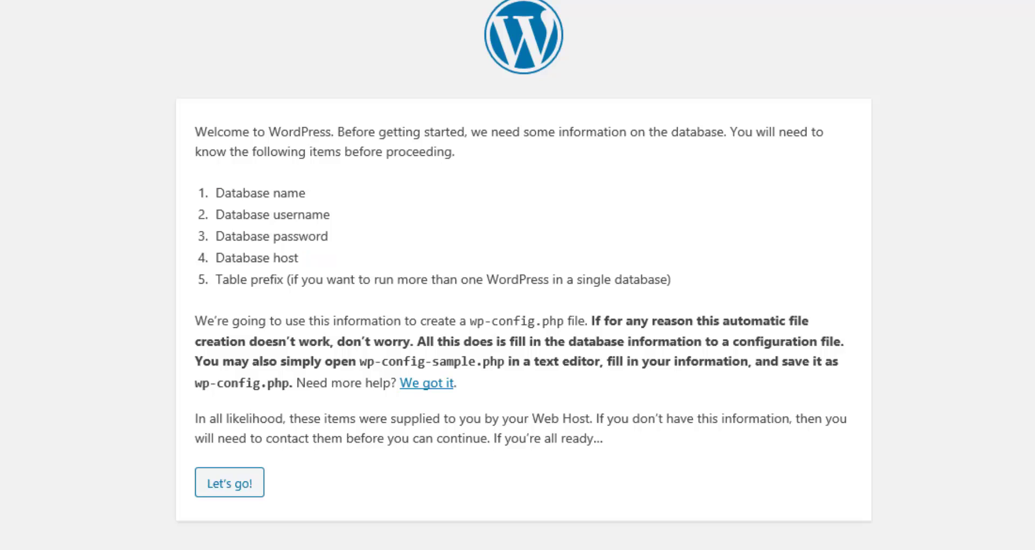
Switch back to the setup page in Internet Explorer and select the end of its address.
{"action": "key", "text": "alt+Tab"}
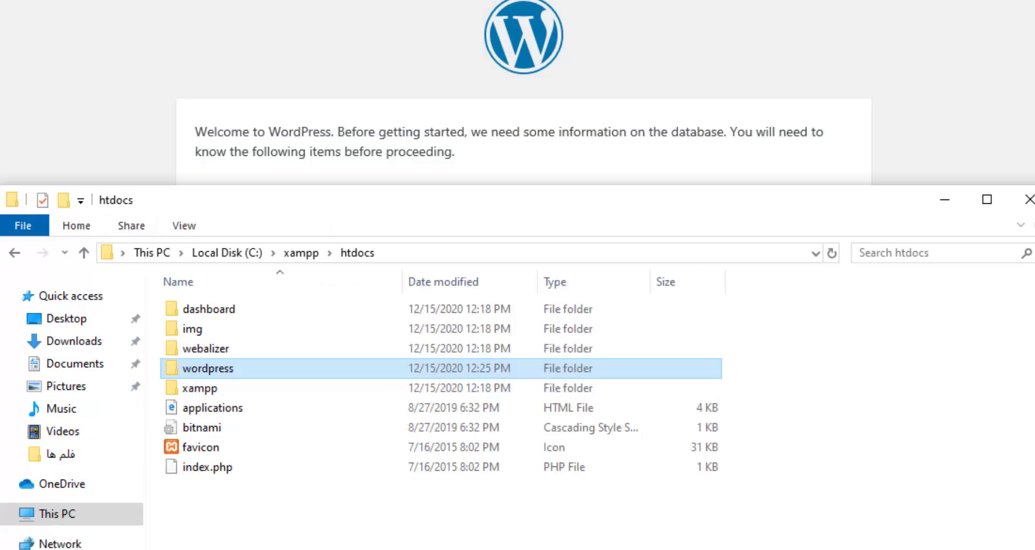
{"action": "key", "text": "alt+Tab"}
{"action": "key", "text": "End"}
{"action": "key", "text": "shift+Left"}
{"action": "key", "text": "shift+Left"}
{"action": "key", "text": "shift+Left"}
{"action": "key", "text": "shift+Left"}
{"action": "key", "text": "shift+Left"}
{"action": "key", "text": "shift+Left"}
{"action": "key", "text": "shift+Left"}
{"action": "key", "text": "shift+Left"}
{"action": "key", "text": "shift+Left"}
{"action": "key", "text": "shift+Left"}
{"action": "key", "text": "shift+Left"}
{"action": "key", "text": "shift+Left"}
{"action": "key", "text": "shift+Left"}
{"action": "key", "text": "shift+Left"}
{"action": "key", "text": "shift+Left"}
{"action": "key", "text": "shift+Left"}
{"action": "key", "text": "shift+Left"}
{"action": "key", "text": "shift+Left"}
{"action": "key", "text": "shift+Left"}
{"action": "key", "text": "shift+Left"}
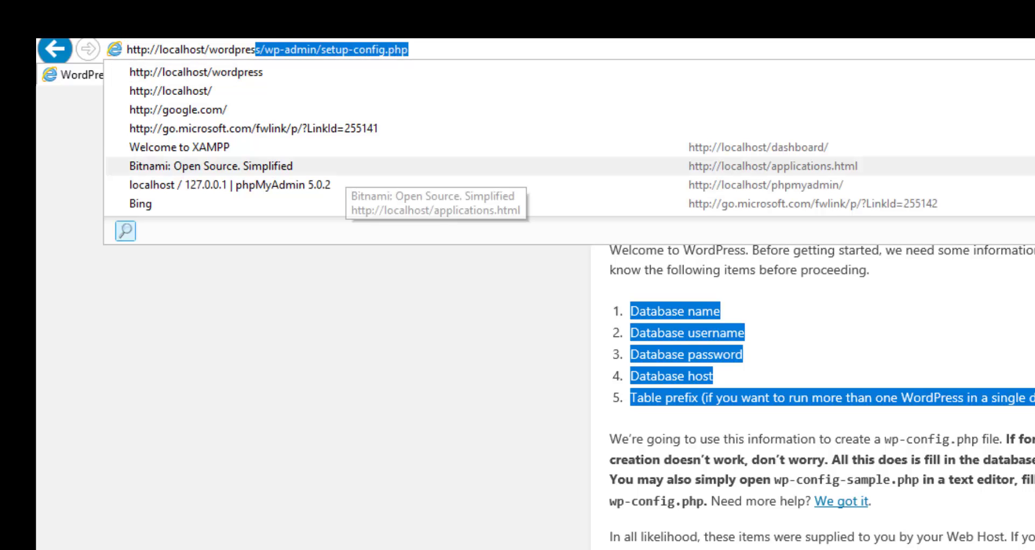
Load the misspelled localhost/wordpres address and examine the 404 Object not found page.
{"action": "key", "text": "BackSpace"}
{"action": "key", "text": "Return"}
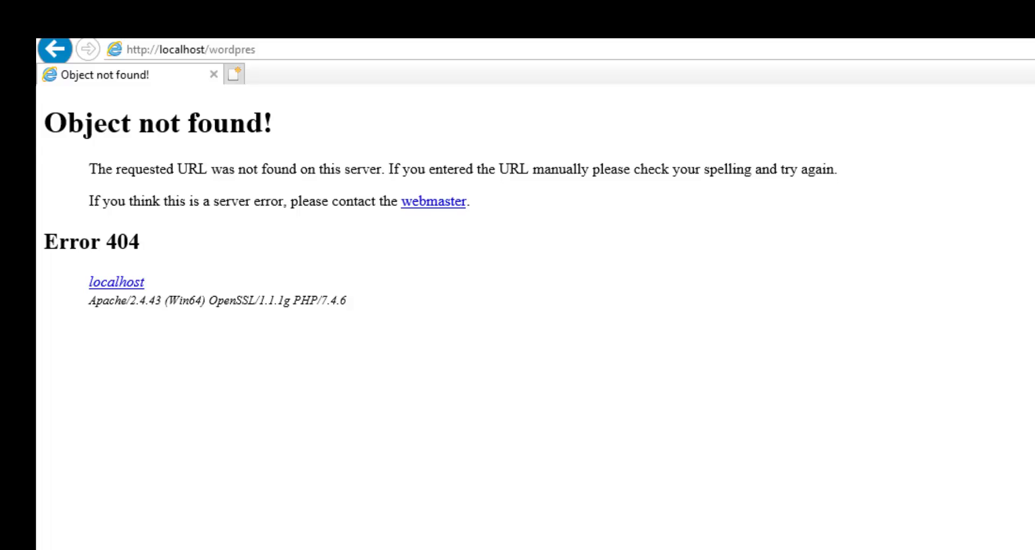
{"action": "left_click_drag", "start_coordinate": [45, 123], "coordinate": [263, 122]}
{"action": "left_click", "coordinate": [264, 125]}
{"action": "left_click_drag", "start_coordinate": [116, 169], "coordinate": [837, 169]}
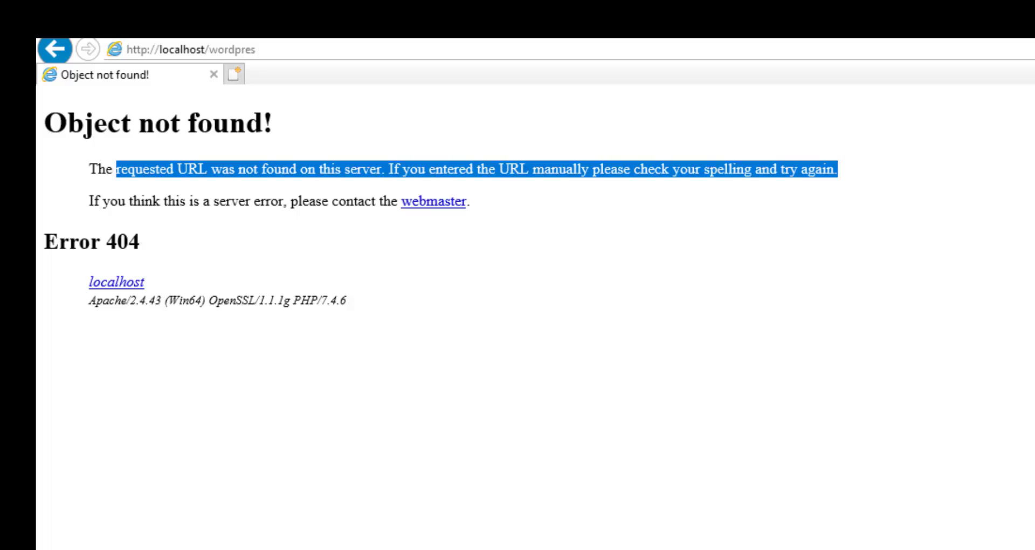
{"action": "left_click_drag", "start_coordinate": [140, 241], "coordinate": [130, 201]}
{"action": "left_click_drag", "start_coordinate": [243, 123], "coordinate": [137, 123]}
{"action": "mouse_move", "coordinate": [140, 241]}
{"action": "left_mouse_down"}
{"action": "mouse_move", "coordinate": [117, 241]}
{"action": "mouse_move", "coordinate": [139, 241]}
{"action": "left_mouse_up"}
Correct the address to localhost/wordpress and reload the WordPress setup page.
{"action": "key", "text": "alt+d"}
{"action": "key", "text": "End"}
{"action": "type", "text": "s"}
{"action": "key", "text": "Return"}
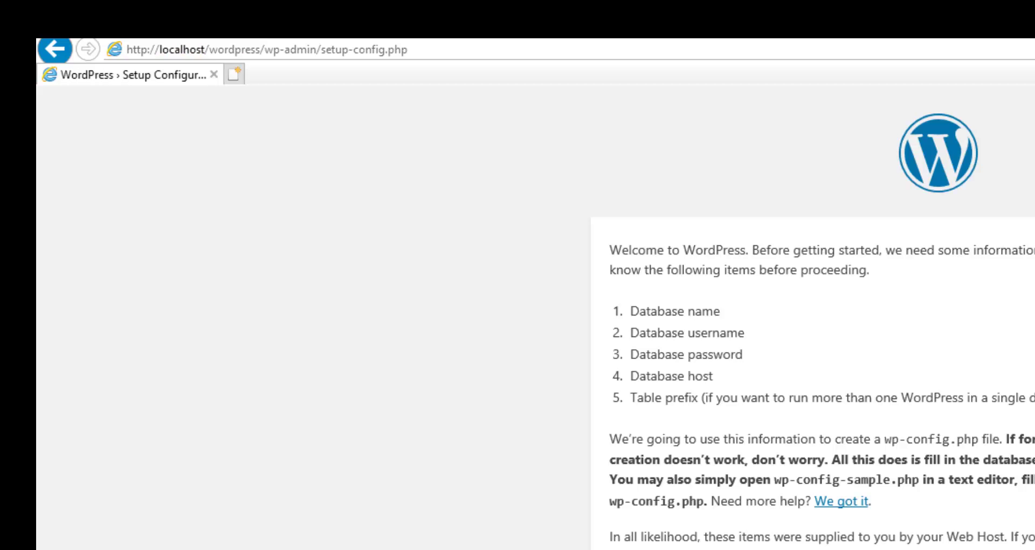
Continue to the database connection form and look over its fields, keeping localhost and the wp_ prefix.
{"action": "key", "text": "Return"}
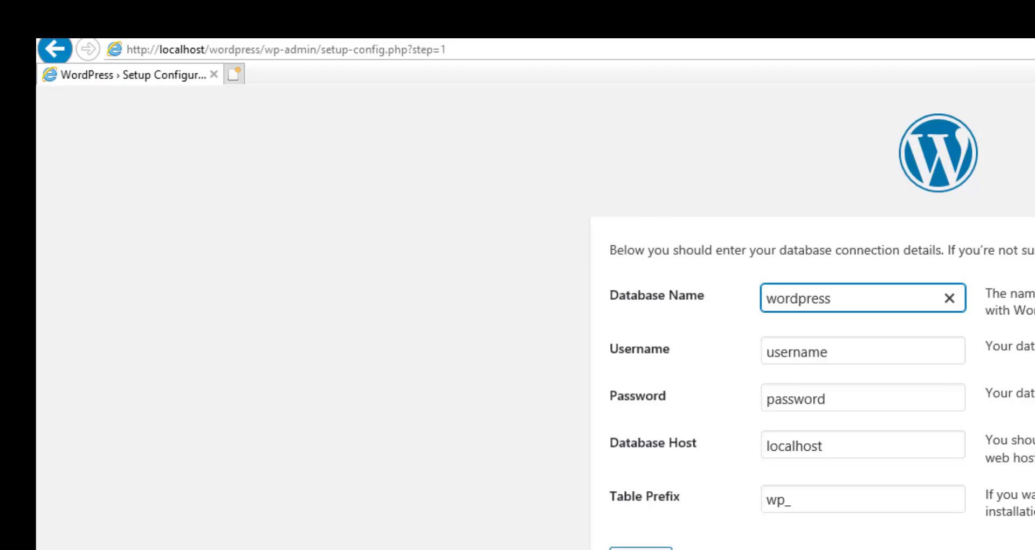
{"action": "key", "text": "Tab"}
{"action": "key", "text": "Tab"}
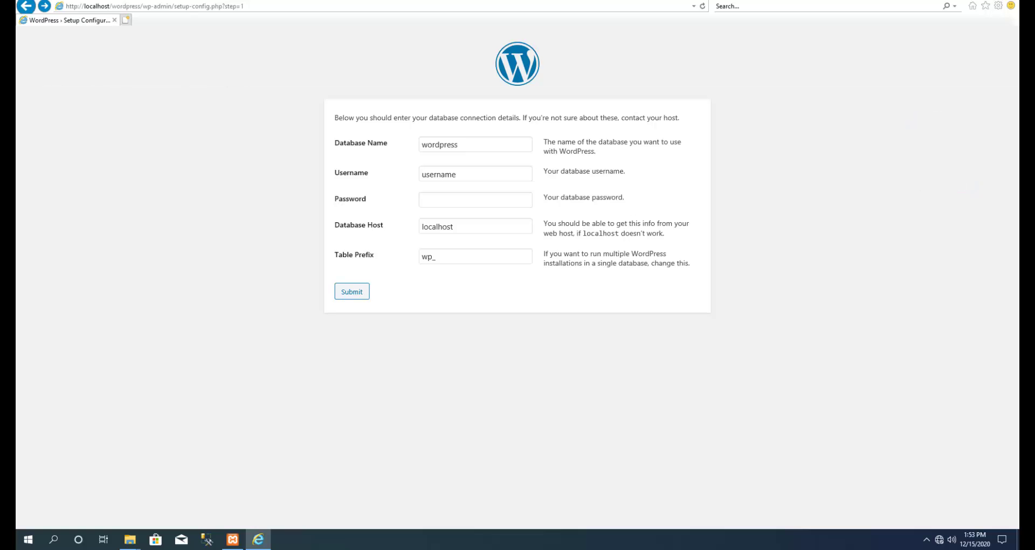
{"action": "left_click", "coordinate": [456, 174]}
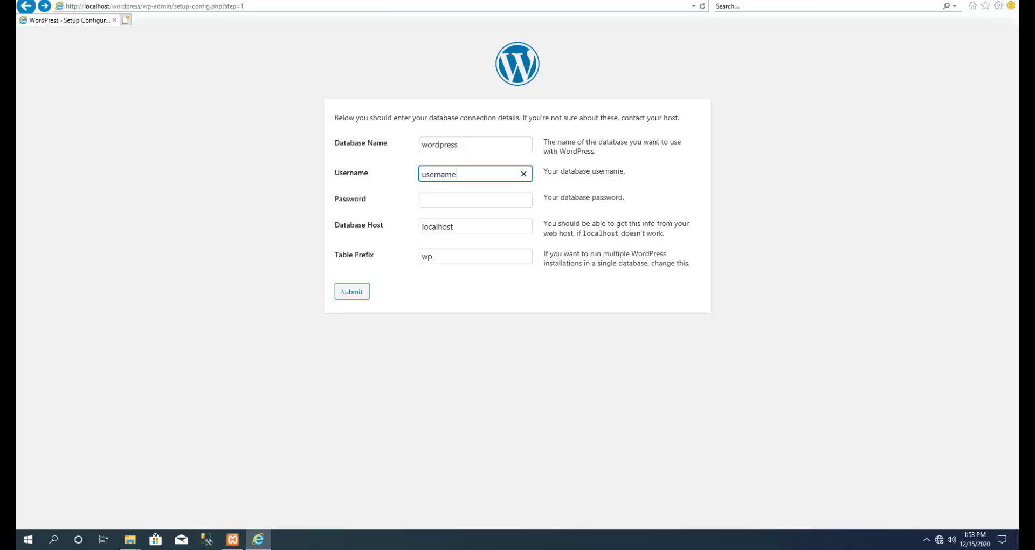
{"action": "left_click", "coordinate": [593, 186]}
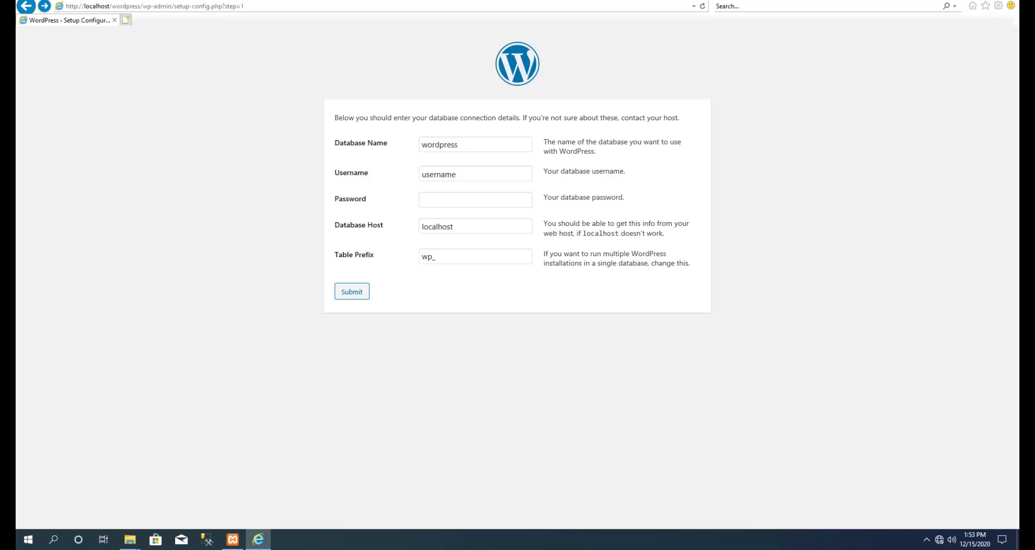
{"action": "left_click", "coordinate": [457, 174]}
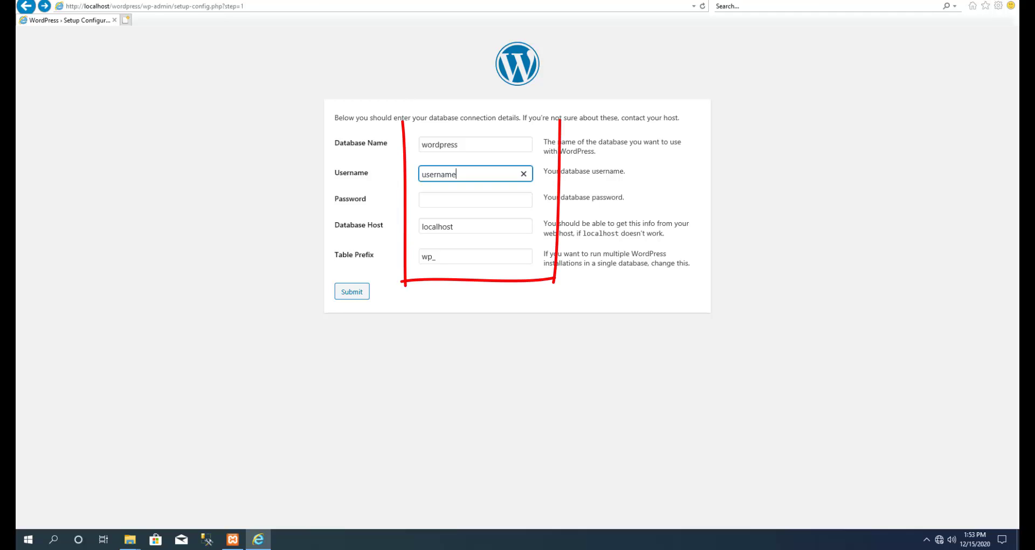
{"action": "left_click", "coordinate": [476, 199]}
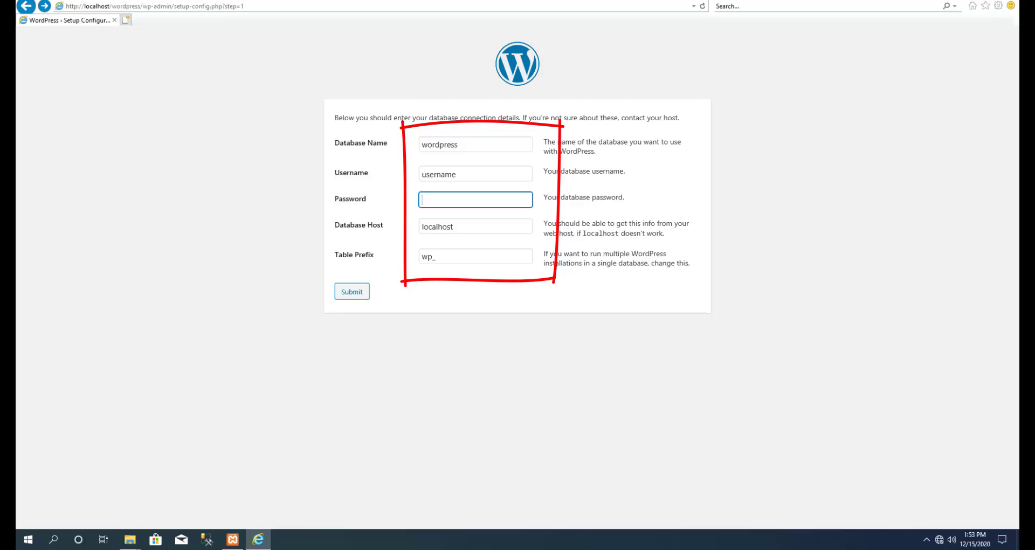
{"action": "key", "text": "Tab"}
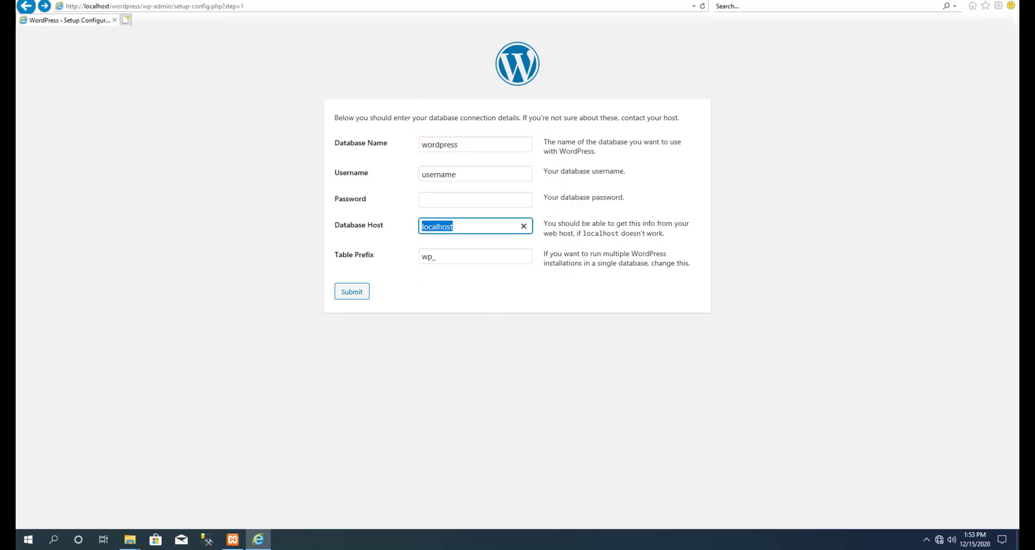
{"action": "key", "text": "Tab"}
{"action": "key", "text": "End"}
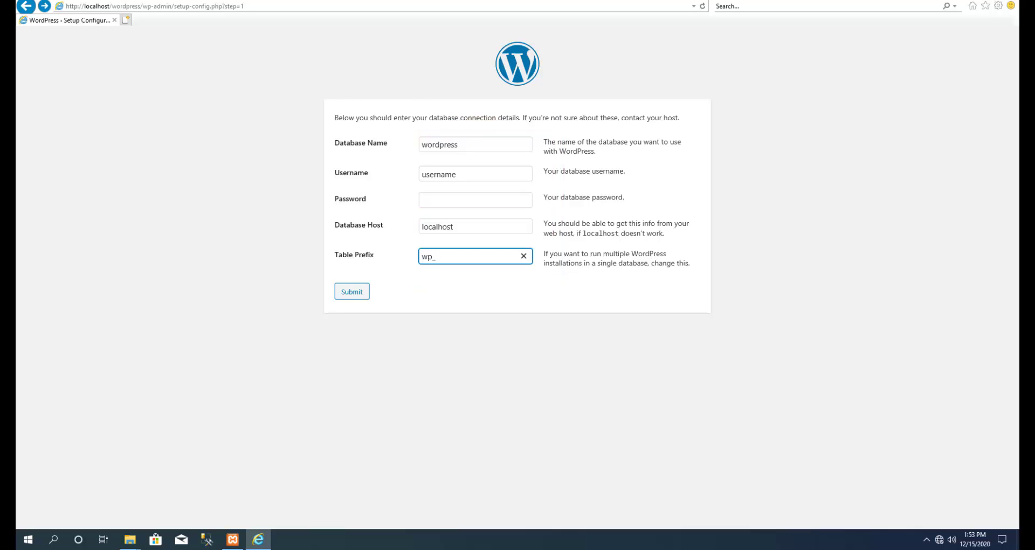
{"action": "key", "text": "shift+Tab"}
{"action": "key", "text": "shift+Tab"}
{"action": "key", "text": "shift+Tab"}
{"action": "key", "text": "shift+Tab"}
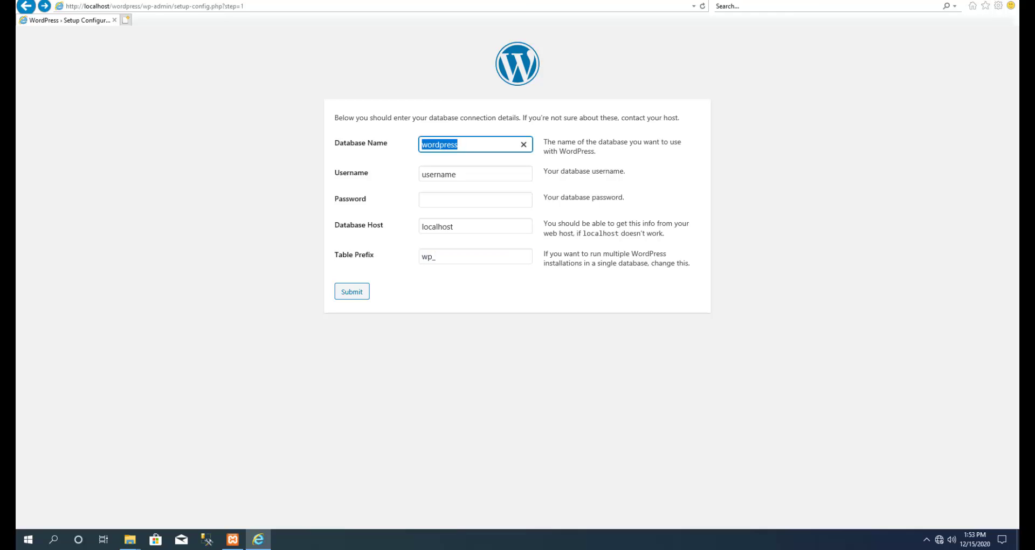
Enter danishgah as Database Name and root as Username, leaving Password blank.
{"action": "type", "text": "danishgah"}
{"action": "key", "text": "Tab"}
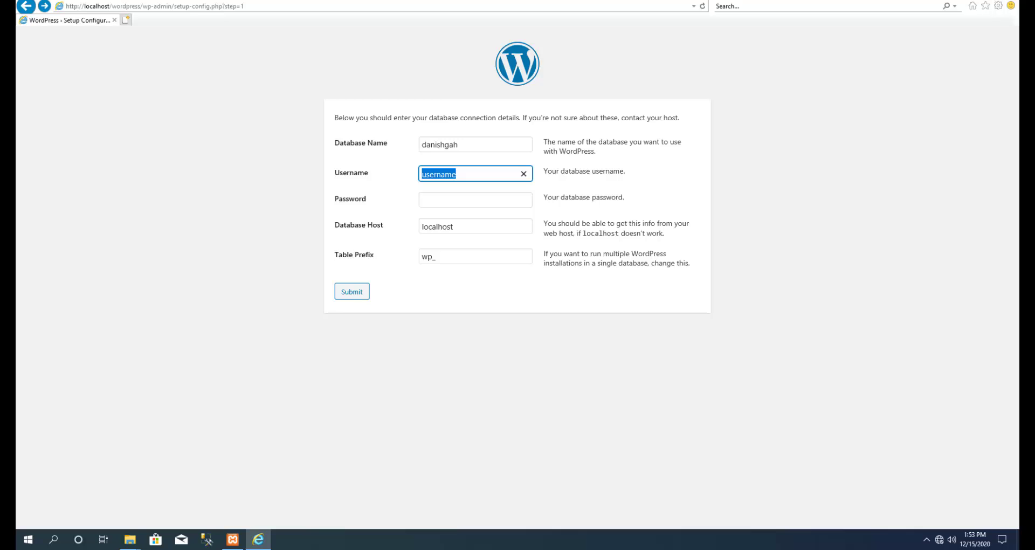
{"action": "type", "text": "root"}
{"action": "key", "text": "Tab"}
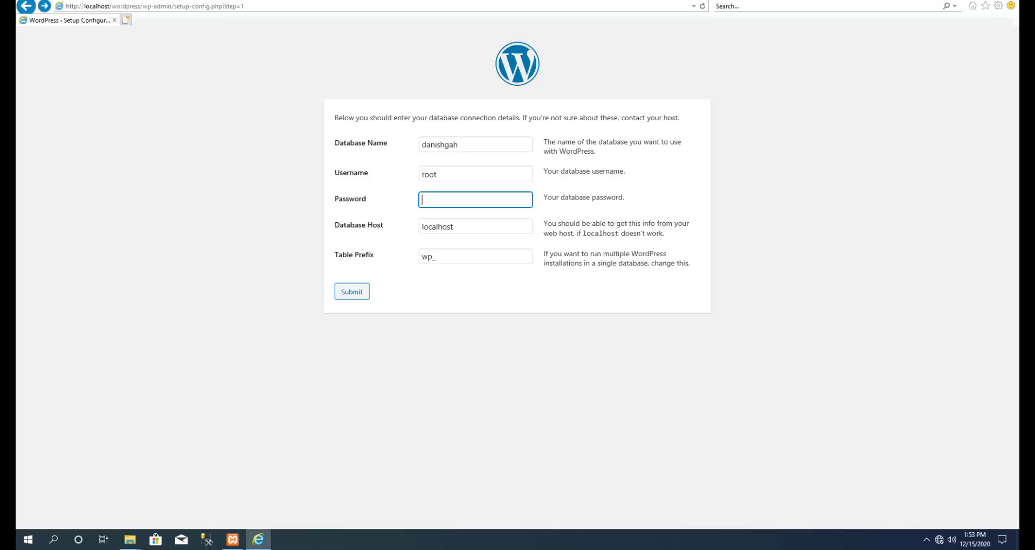
{"action": "left_click_drag", "start_coordinate": [625, 197], "coordinate": [543, 197]}
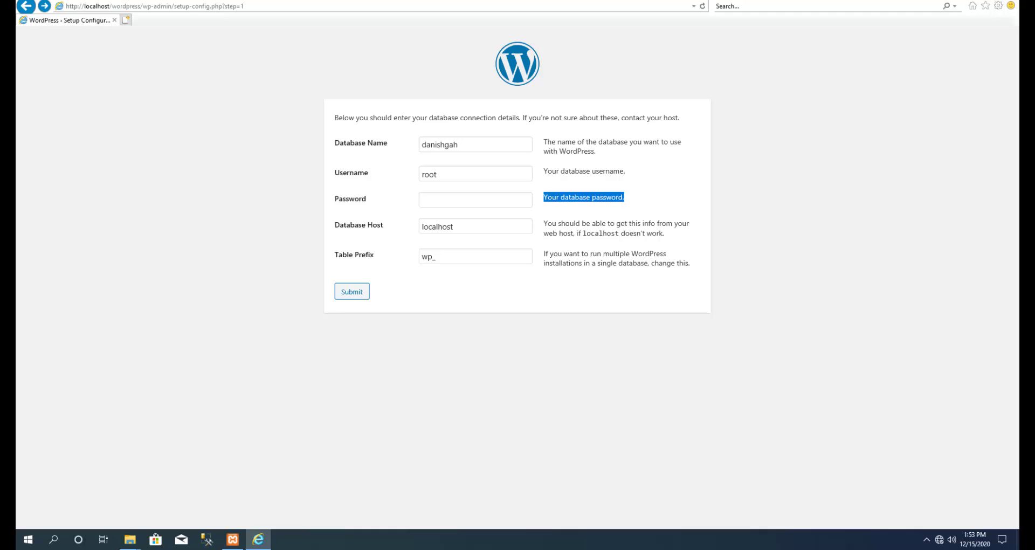
{"action": "left_click", "coordinate": [475, 200]}
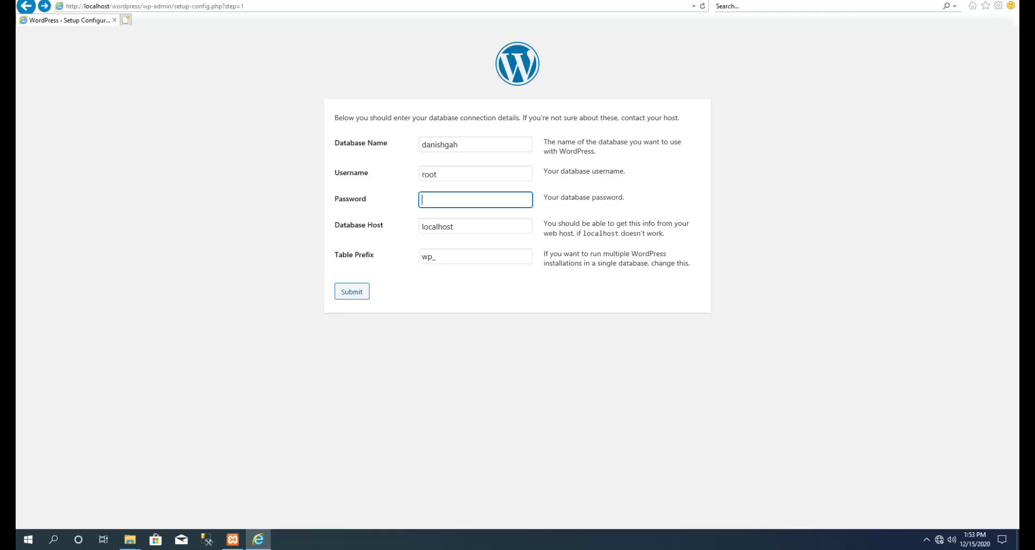
{"action": "left_click", "coordinate": [469, 174]}
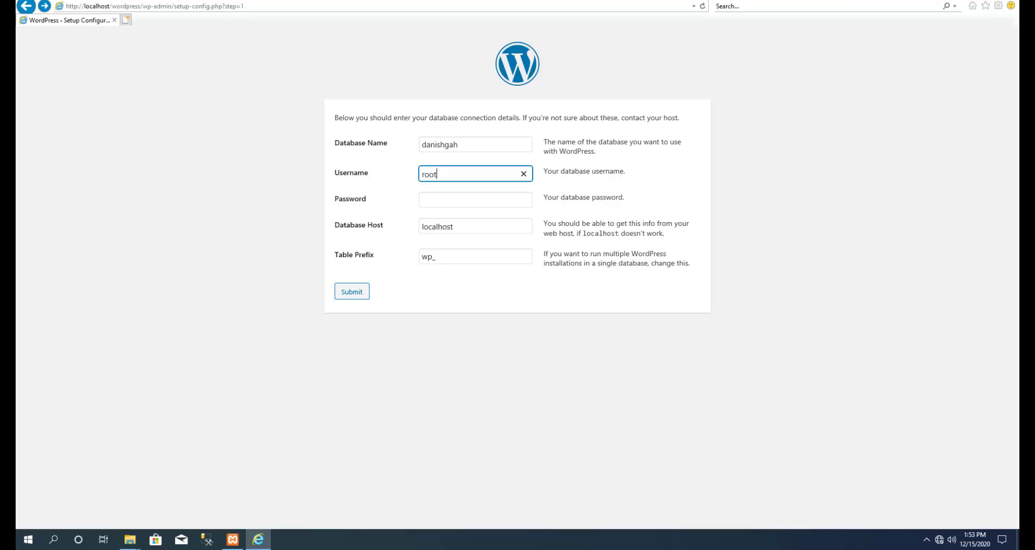
{"action": "left_click", "coordinate": [475, 199]}
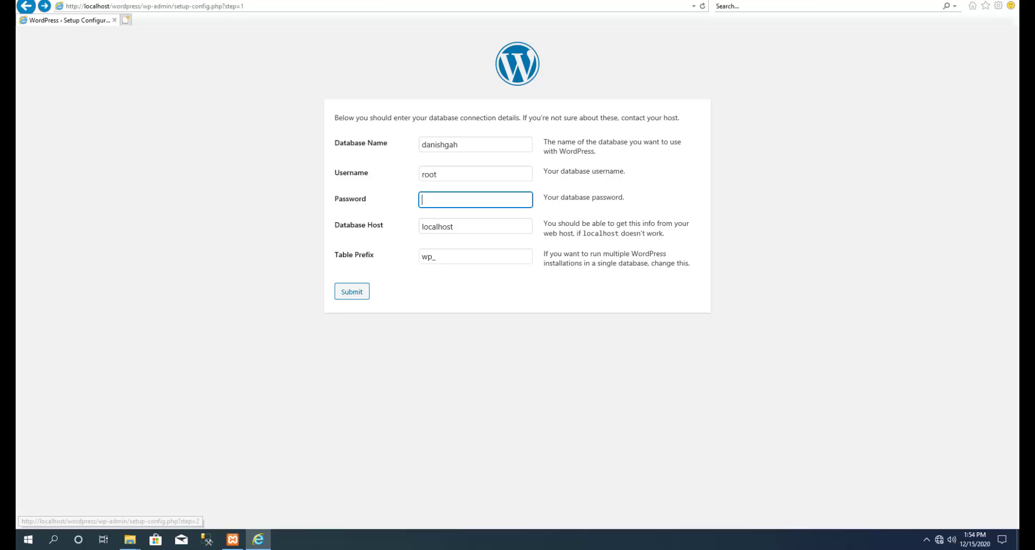
Submit the danishgah database details and, after the connection success message, run the installation.
{"action": "key", "text": "Return"}
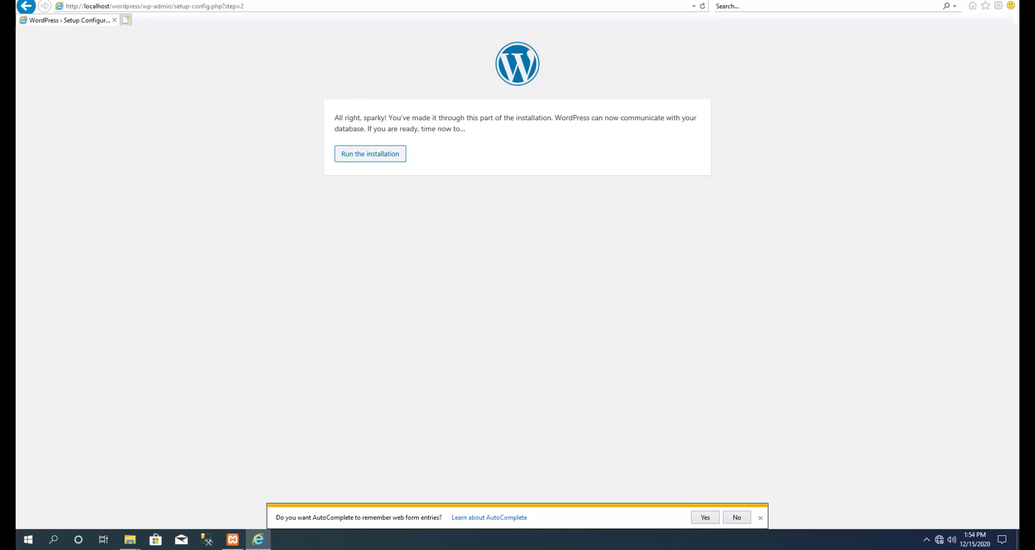
{"action": "left_click_drag", "start_coordinate": [514, 118], "coordinate": [466, 129]}
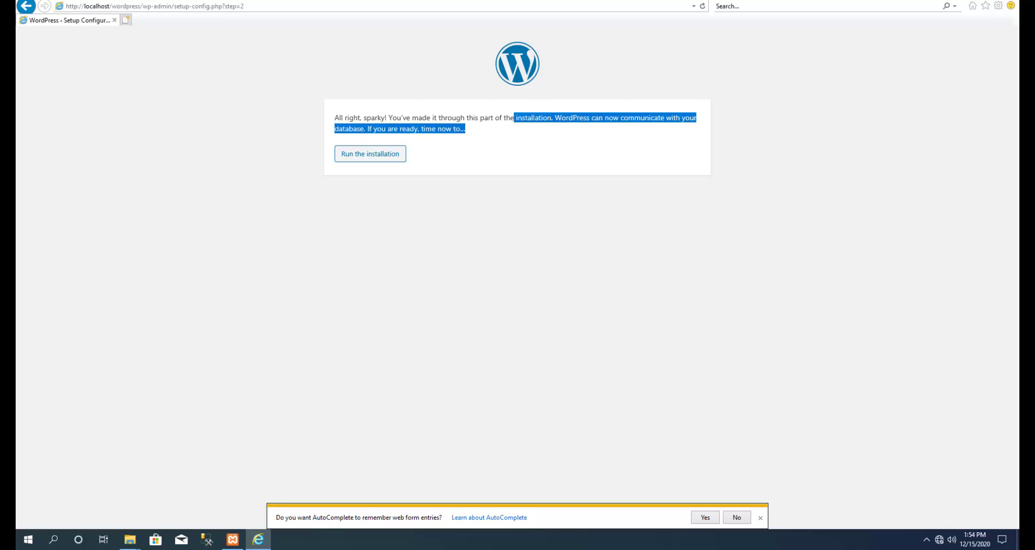
{"action": "left_click", "coordinate": [550, 140]}
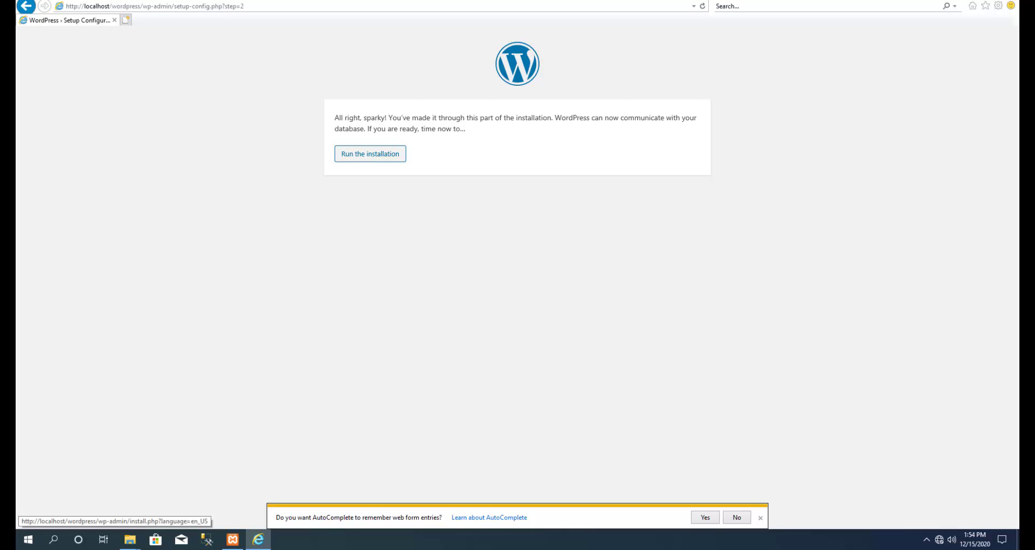
{"action": "left_click", "coordinate": [369, 154]}
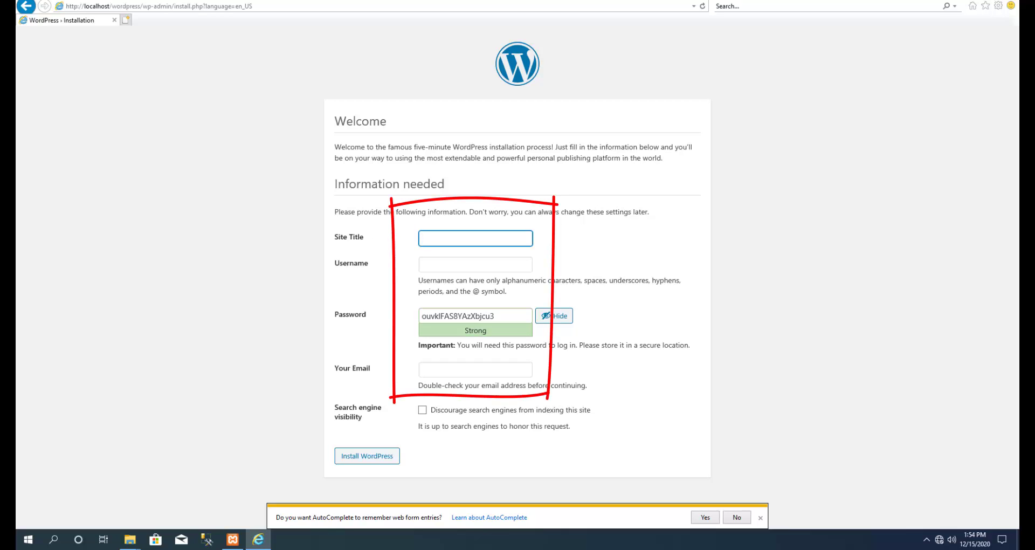
Enter Danishgah as the Site Title and admin as the Username.
{"action": "mouse_move", "coordinate": [375, 147]}
{"action": "left_mouse_down"}
{"action": "mouse_move", "coordinate": [660, 146]}
{"action": "mouse_move", "coordinate": [370, 158]}
{"action": "left_mouse_up"}
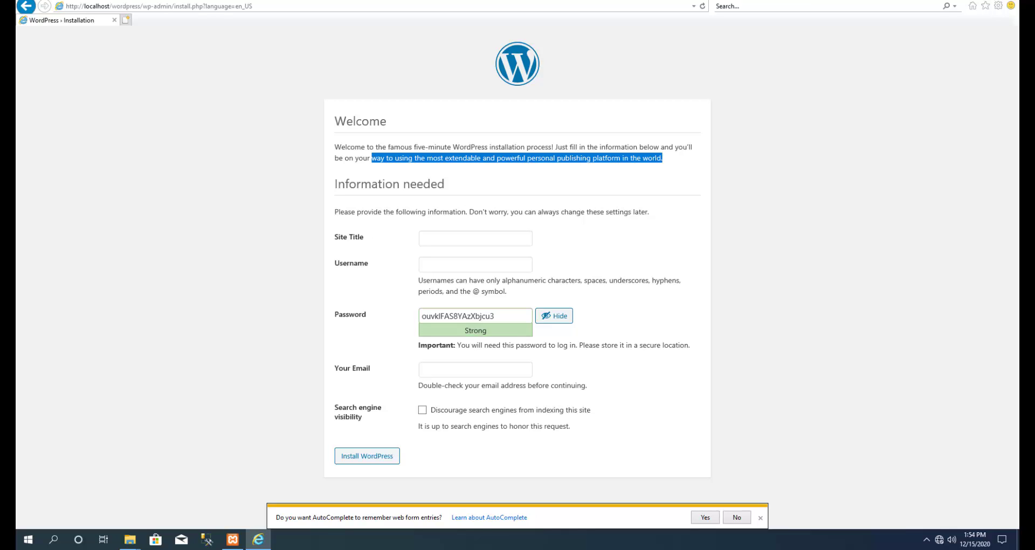
{"action": "left_click_drag", "start_coordinate": [446, 184], "coordinate": [334, 183]}
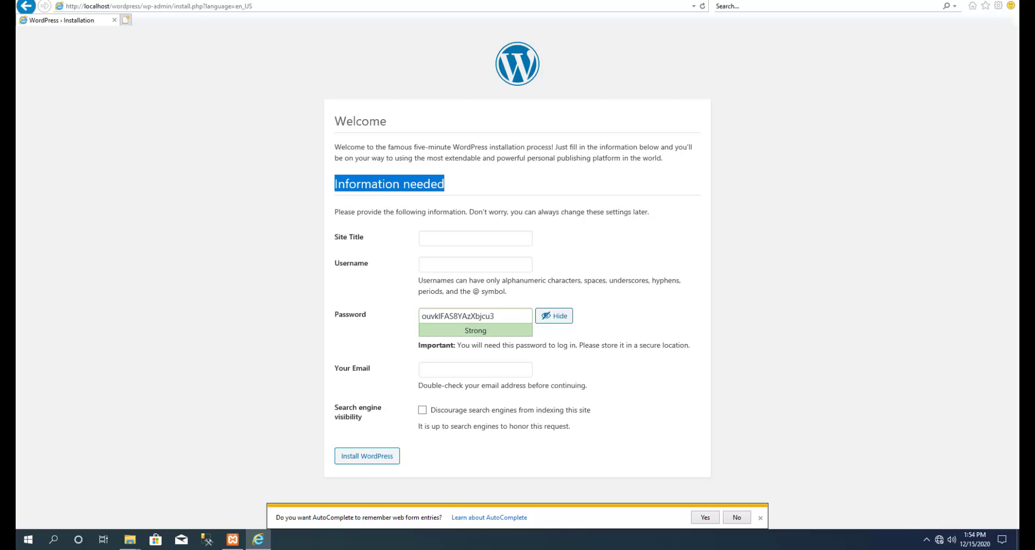
{"action": "left_click", "coordinate": [475, 237]}
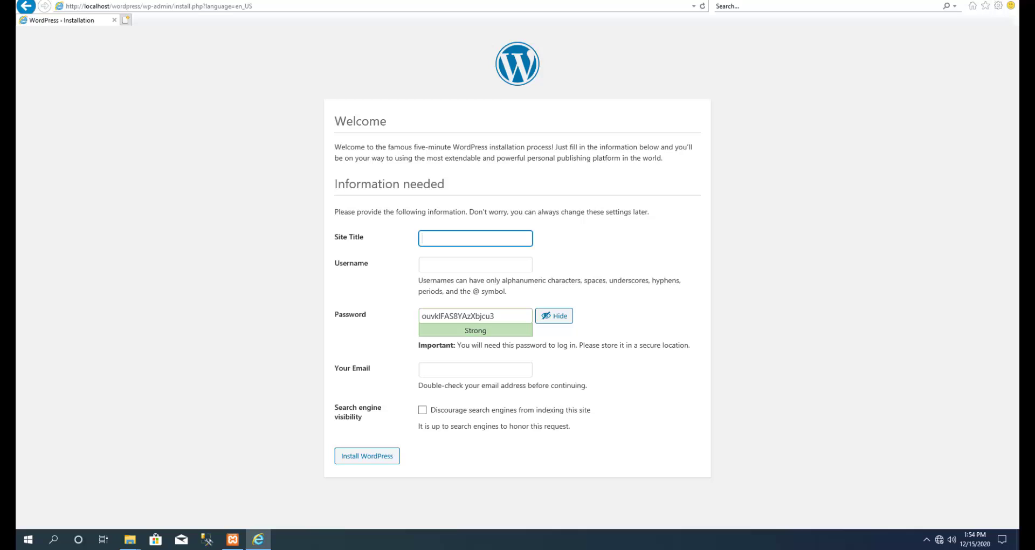
{"action": "type", "text": "Danishgah"}
{"action": "left_click", "coordinate": [475, 264]}
{"action": "type", "text": "admin"}
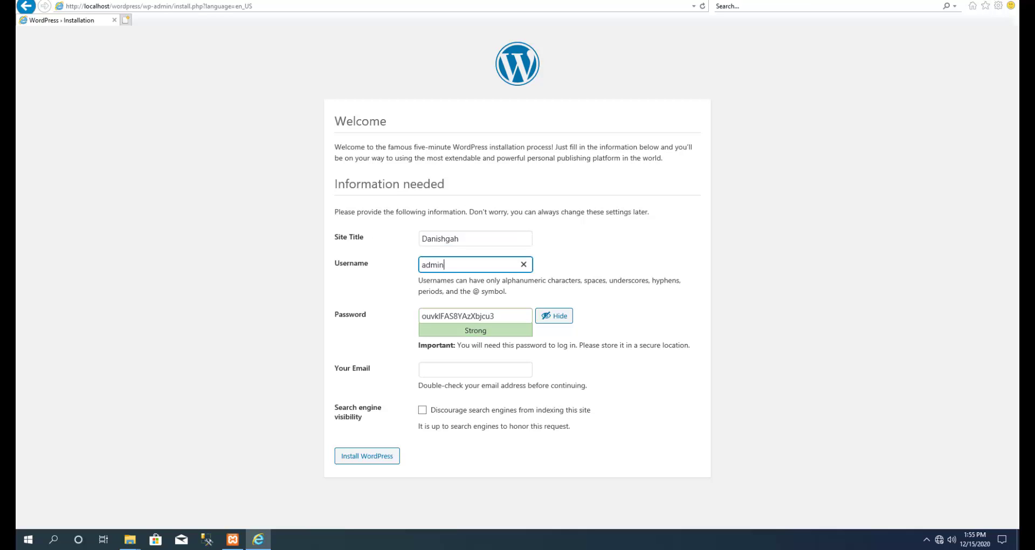
Select the suggested strong password in the Password field so it can be replaced.
{"action": "key", "text": "ctrl+a"}
{"action": "key", "text": "Tab"}
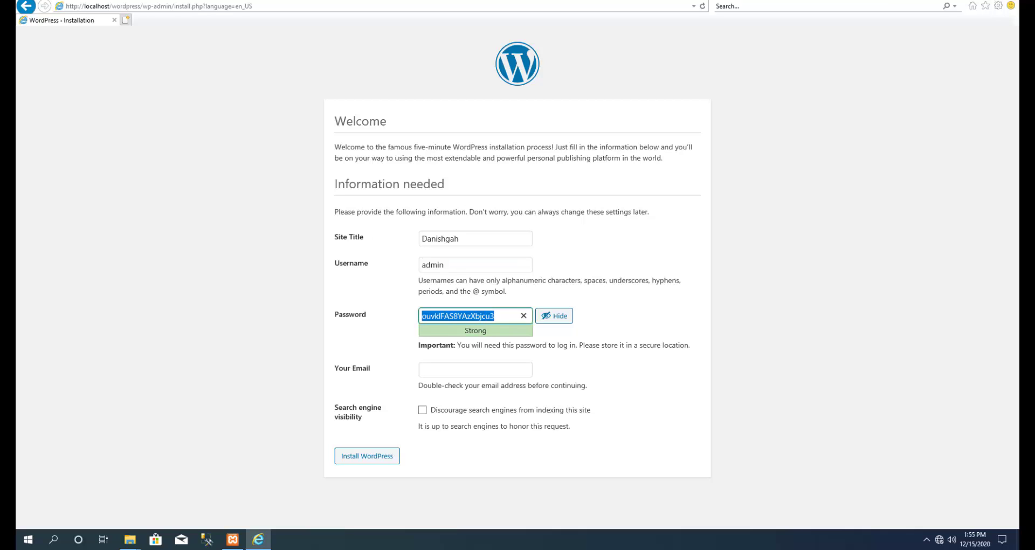
{"action": "left_click", "coordinate": [475, 316]}
{"action": "key", "text": "ctrl+a"}
{"action": "left_click", "coordinate": [494, 316]}
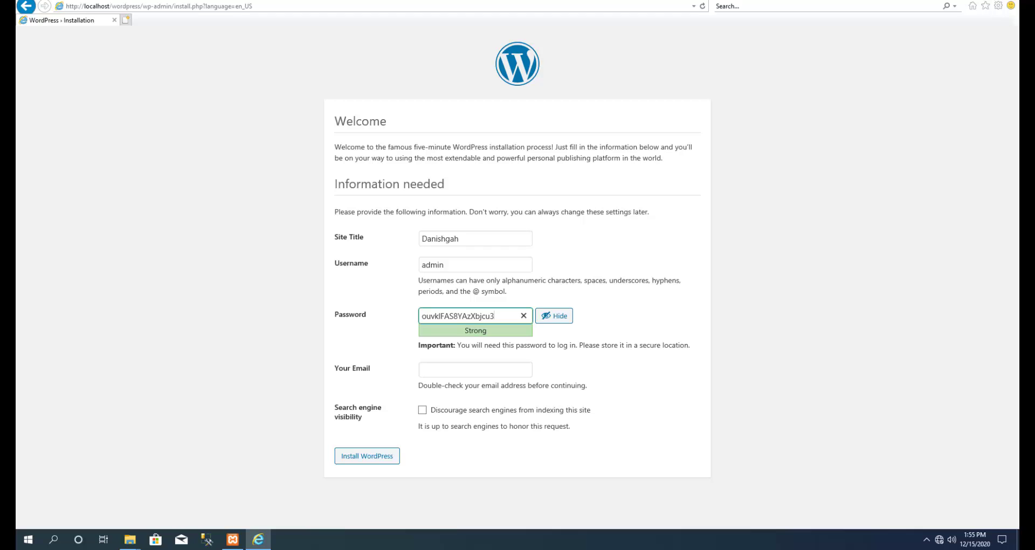
{"action": "left_click_drag", "start_coordinate": [494, 316], "coordinate": [422, 316]}
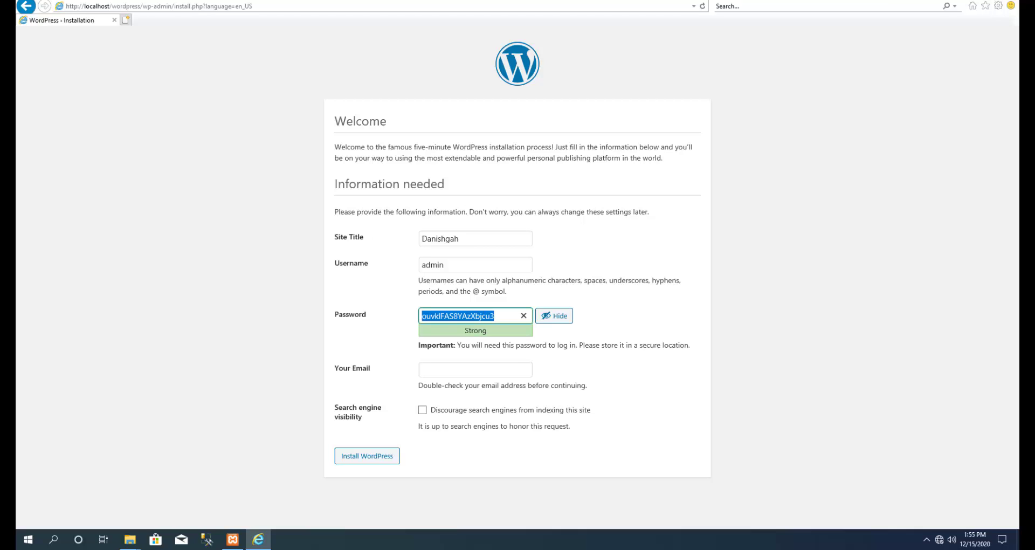
Replace the suggested password with a five-character password rated Very weak.
{"action": "type", "text": "admin"}
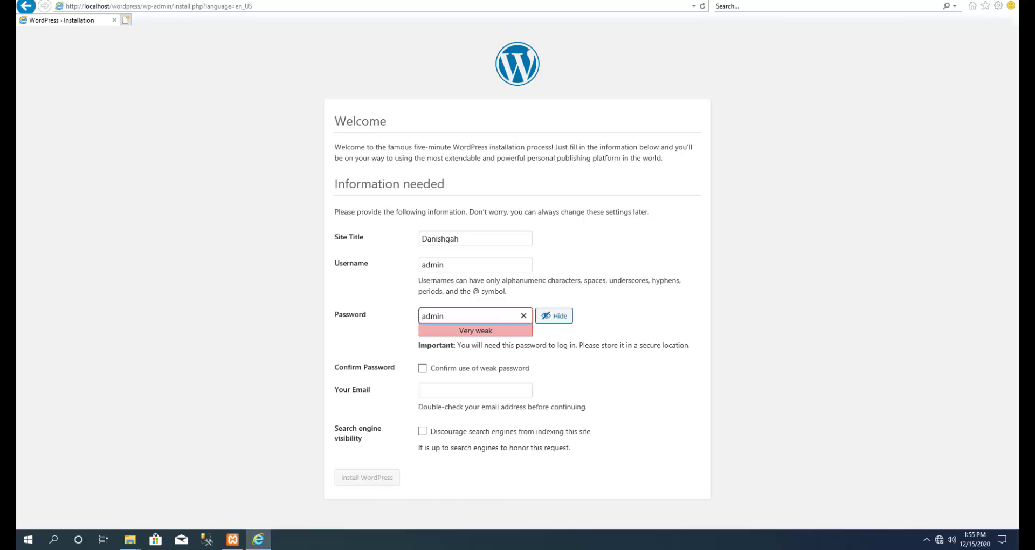
{"action": "left_click_drag", "start_coordinate": [493, 330], "coordinate": [458, 330]}
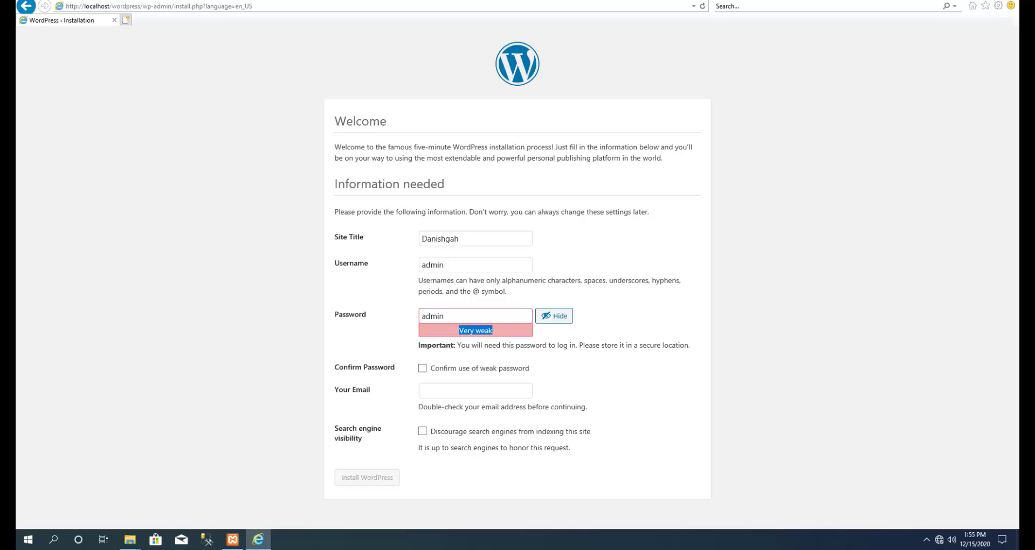
{"action": "left_click", "coordinate": [453, 316]}
{"action": "left_click_drag", "start_coordinate": [493, 331], "coordinate": [459, 330]}
{"action": "left_click", "coordinate": [445, 316]}
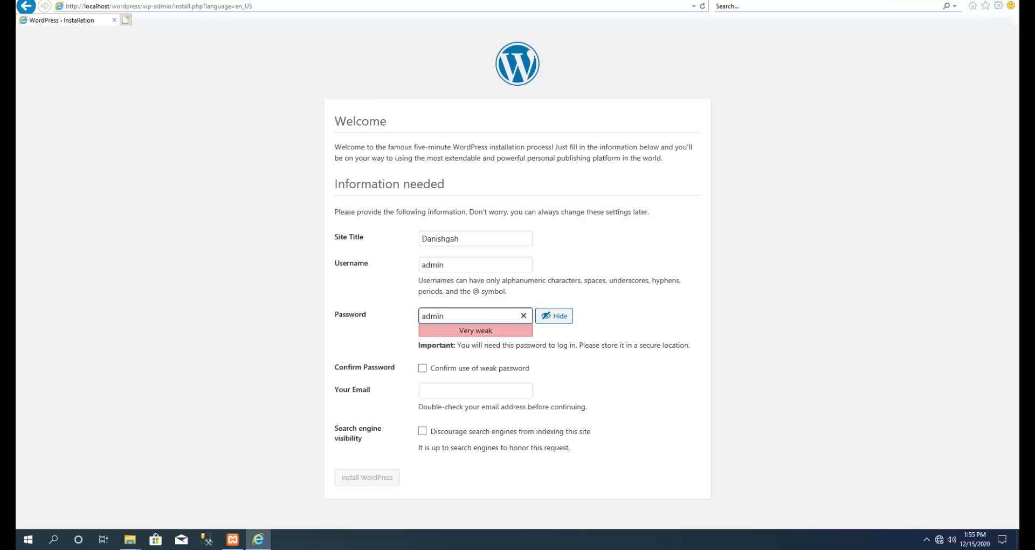
{"action": "key", "text": "ctrl+a"}
{"action": "key", "text": "Right"}
Mask the password and tick Confirm use of weak password.
{"action": "left_click", "coordinate": [554, 316]}
{"action": "left_click", "coordinate": [475, 316]}
{"action": "left_click", "coordinate": [423, 368]}
{"action": "double_click", "coordinate": [434, 316]}
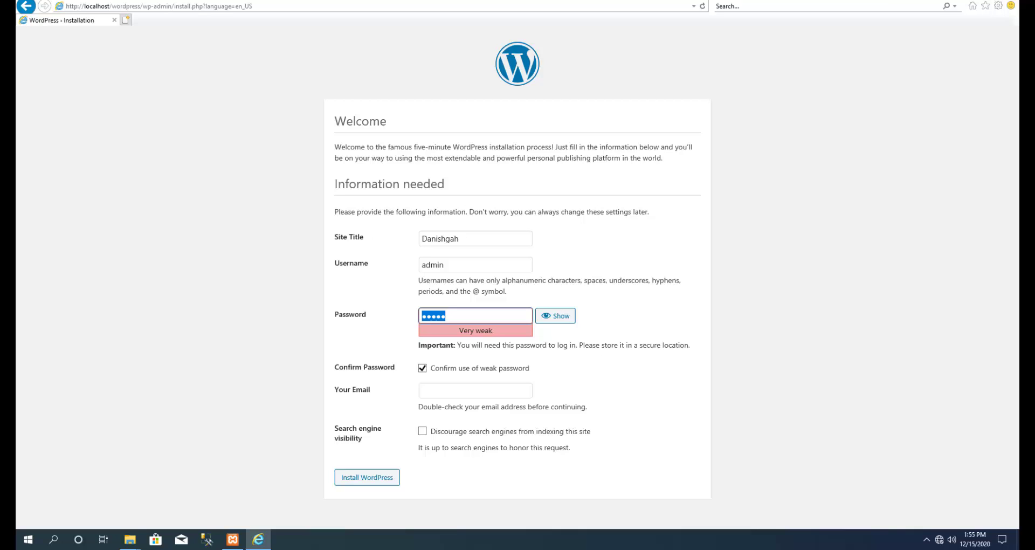
{"action": "left_click", "coordinate": [475, 390]}
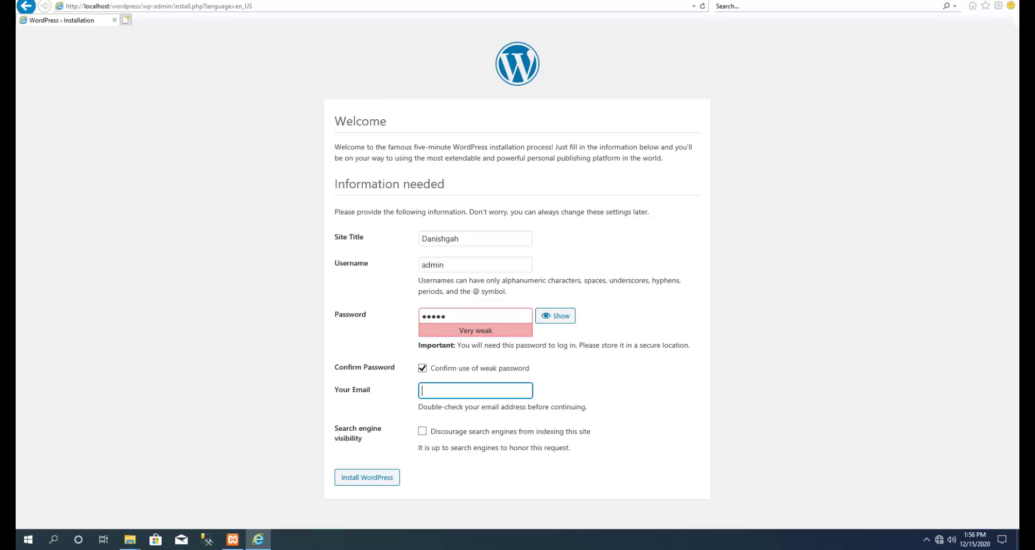
Enter the admin e-mail, leave search engine indexing allowed, and install WordPress.
{"action": "type", "text": "adm"}
{"action": "left_click_drag", "start_coordinate": [592, 431], "coordinate": [431, 431]}
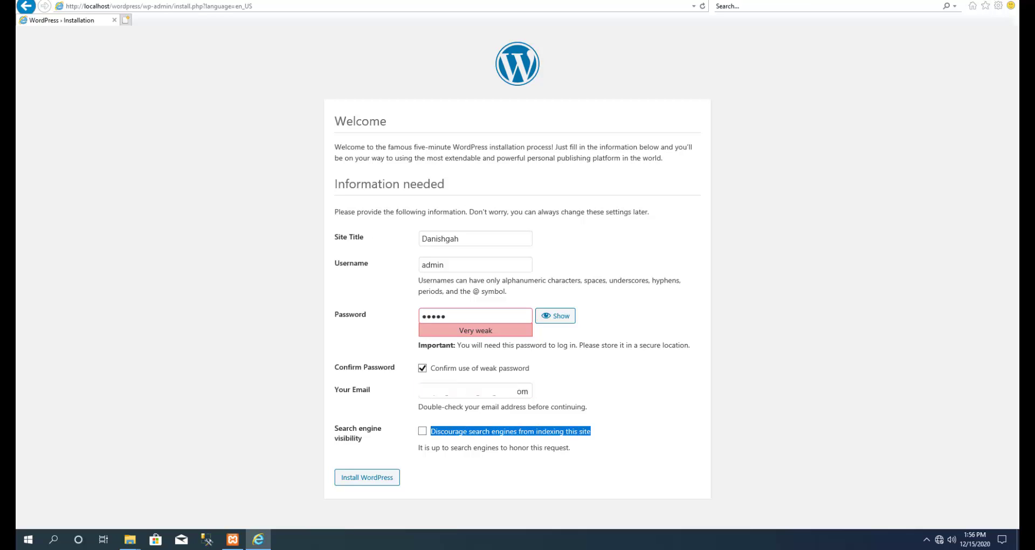
{"action": "left_click", "coordinate": [621, 436]}
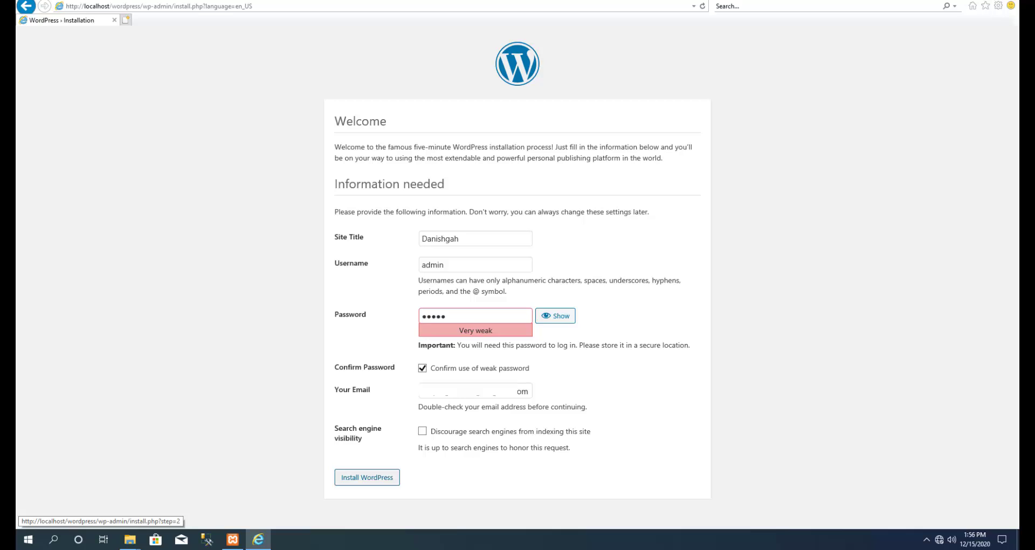
{"action": "left_click", "coordinate": [367, 477]}
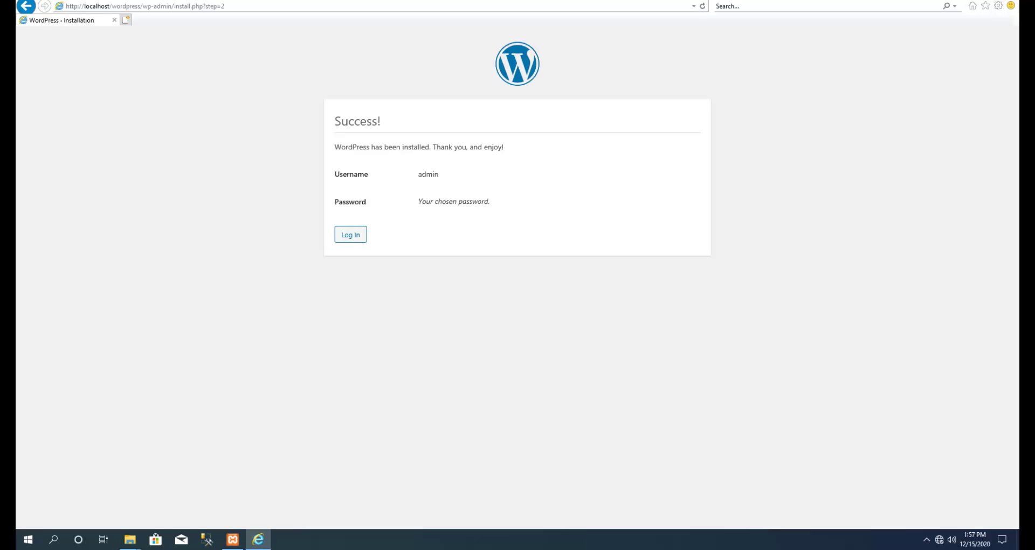
Review the installation Success message for user admin and go to the login page.
{"action": "left_click_drag", "start_coordinate": [370, 147], "coordinate": [364, 174]}
{"action": "double_click", "coordinate": [428, 174]}
{"action": "left_click_drag", "start_coordinate": [419, 201], "coordinate": [489, 201]}
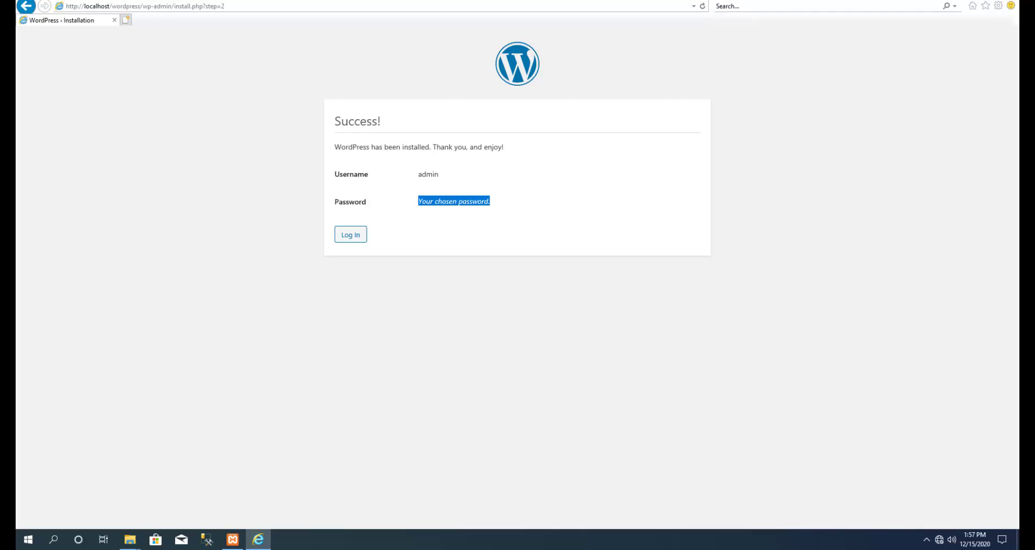
{"action": "left_click", "coordinate": [350, 234]}
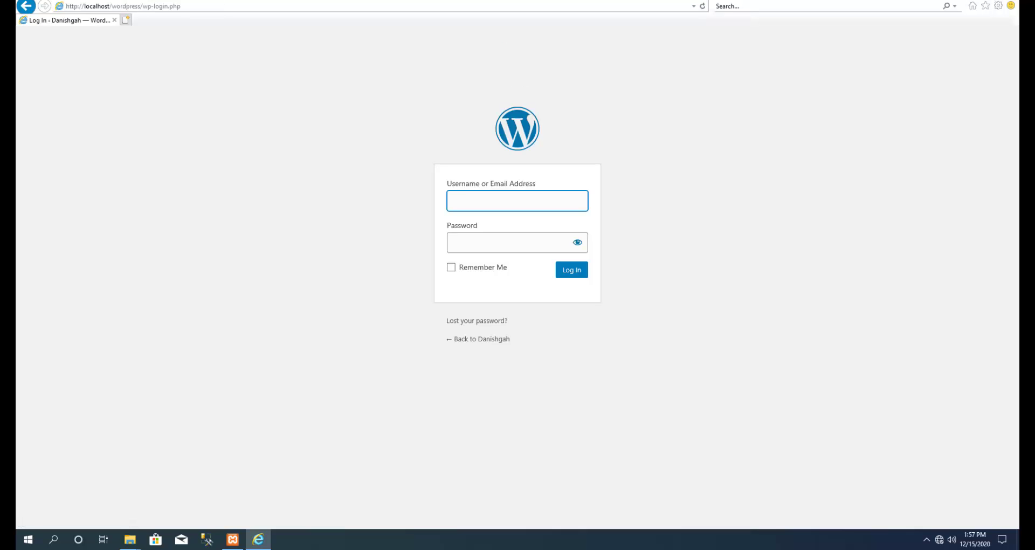
Log in as admin with the account password and Remember Me ticked.
{"action": "left_click", "coordinate": [452, 267]}
{"action": "left_click", "coordinate": [507, 243]}
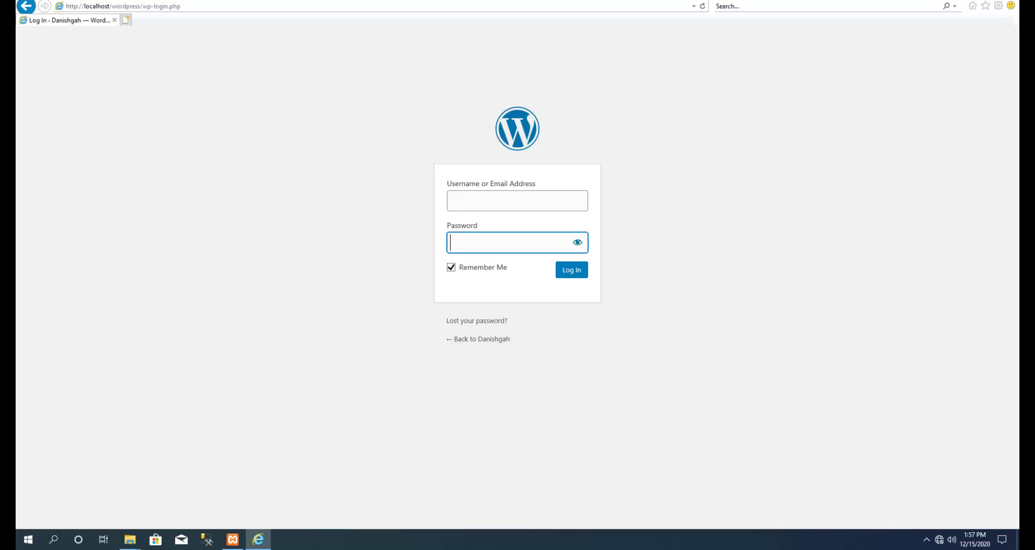
{"action": "left_click", "coordinate": [517, 200]}
{"action": "type", "text": "admin"}
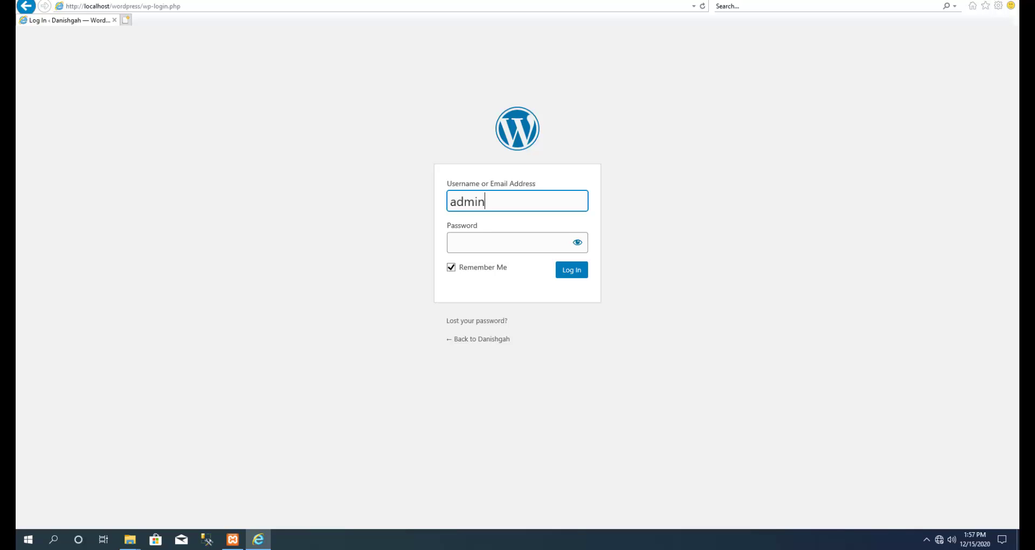
{"action": "left_click", "coordinate": [507, 243]}
{"action": "type", "text": "admin"}
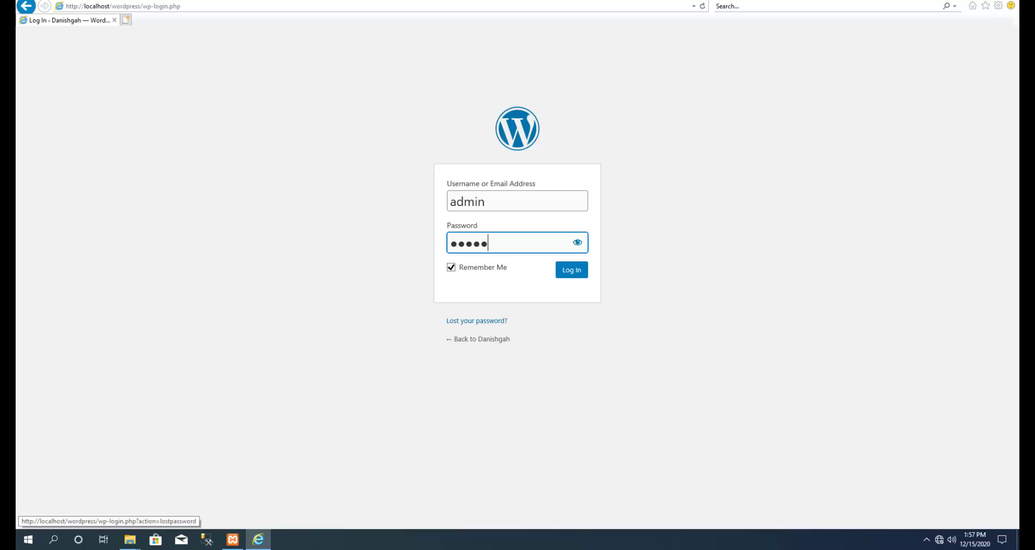
{"action": "left_click", "coordinate": [572, 269]}
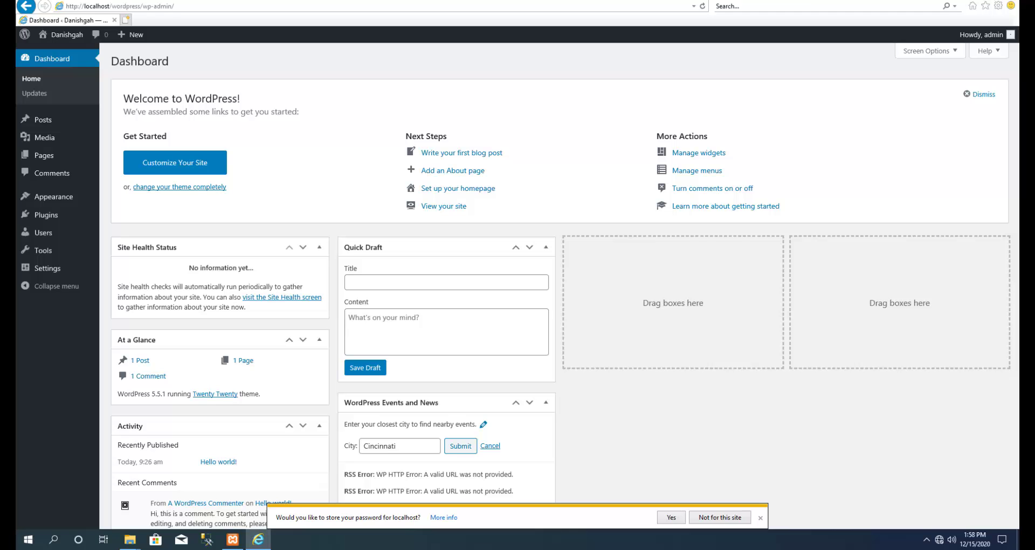
Open the Danishgah public front page in a new tab via Visit Site and view it.
{"action": "mouse_move", "coordinate": [62, 34]}
{"action": "right_click", "coordinate": [60, 51]}
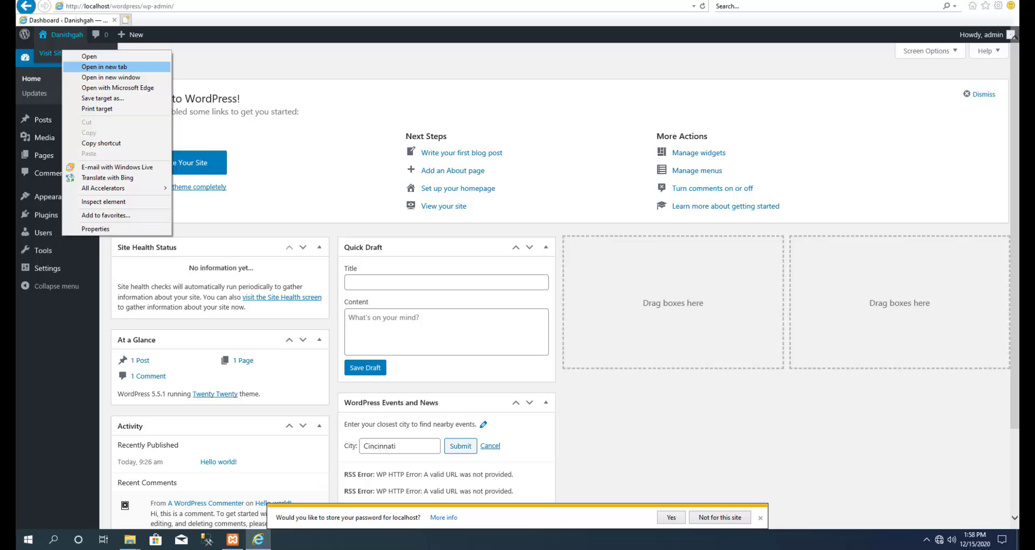
{"action": "left_click", "coordinate": [103, 67]}
{"action": "left_click", "coordinate": [169, 20]}
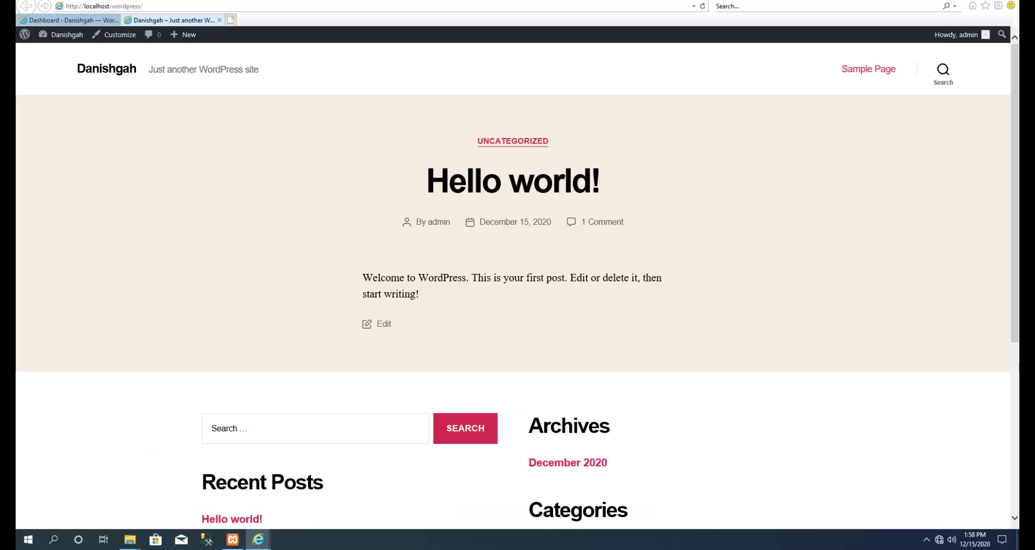
{"action": "scroll", "coordinate": [513, 286], "scroll_direction": "down", "scroll_amount": 5}
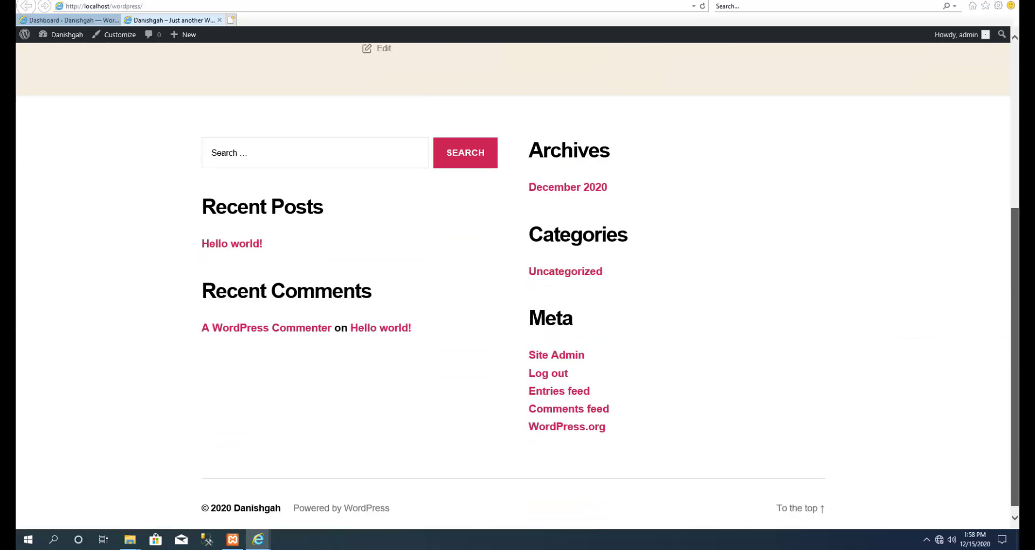
{"action": "scroll", "coordinate": [512, 286], "scroll_direction": "up", "scroll_amount": 5}
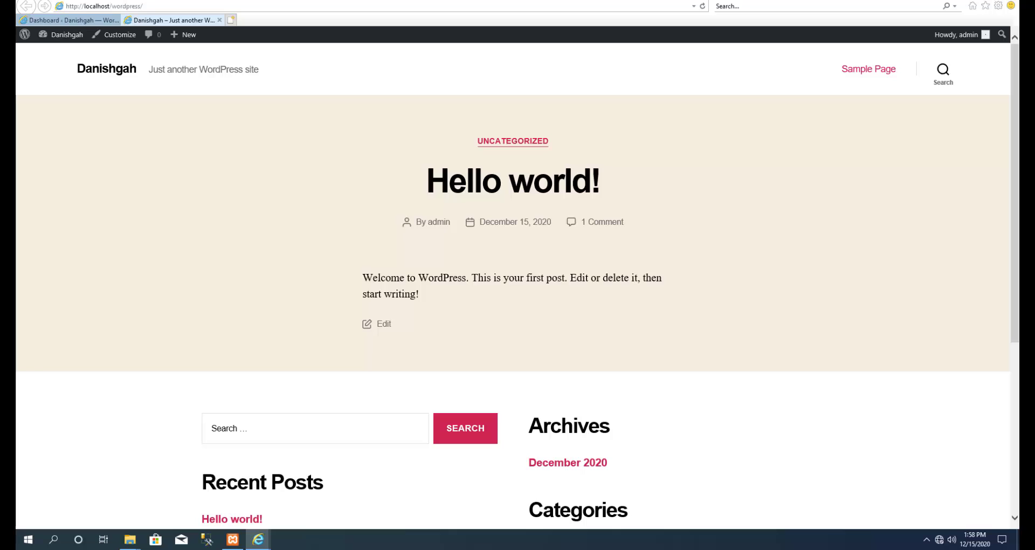
Look over the Hello world! post, Archives and Recent Comments, then return to the Dashboard tab.
{"action": "left_click_drag", "start_coordinate": [427, 181], "coordinate": [599, 180]}
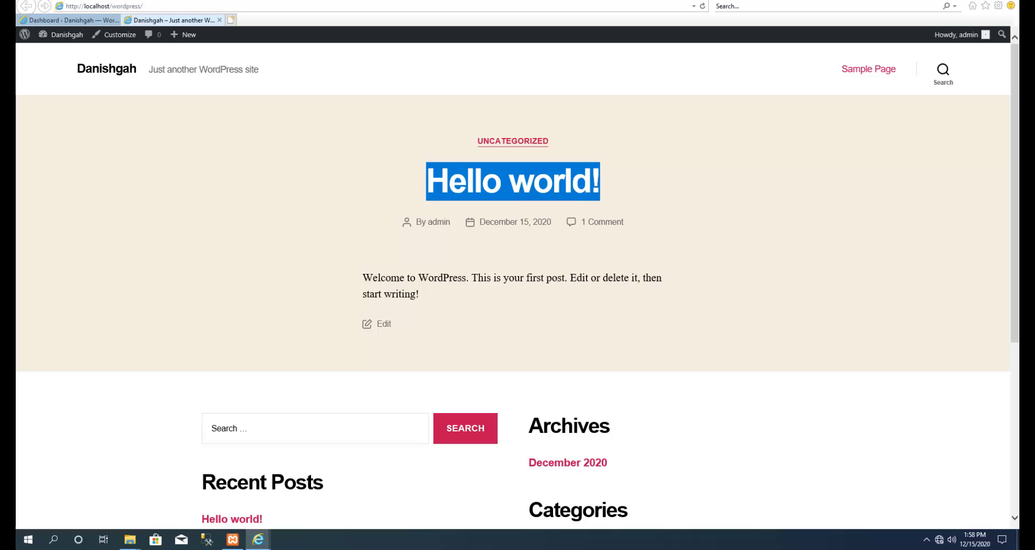
{"action": "left_click", "coordinate": [642, 186]}
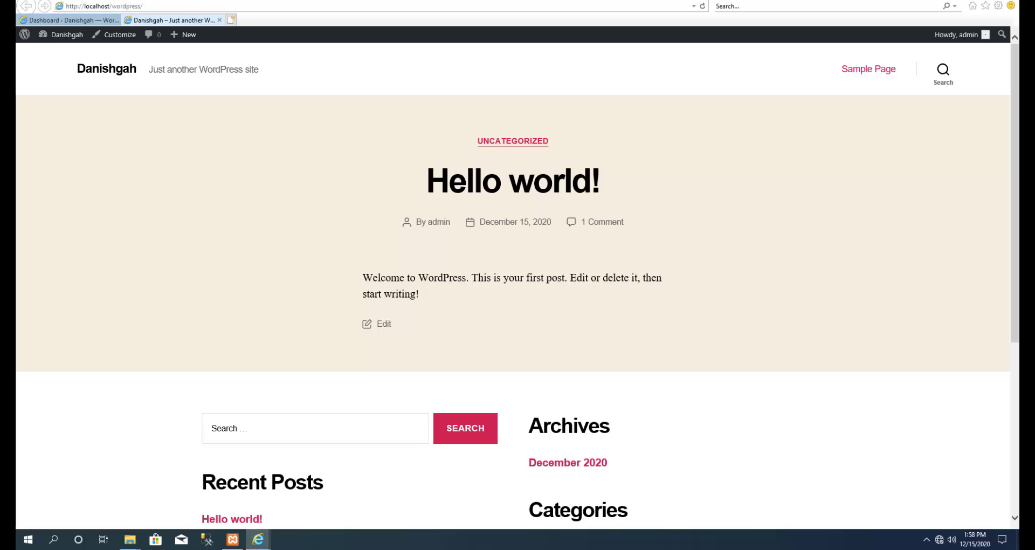
{"action": "left_click_drag", "start_coordinate": [363, 277], "coordinate": [420, 295]}
{"action": "left_click", "coordinate": [378, 330]}
{"action": "scroll", "coordinate": [518, 285], "scroll_direction": "down", "scroll_amount": 3}
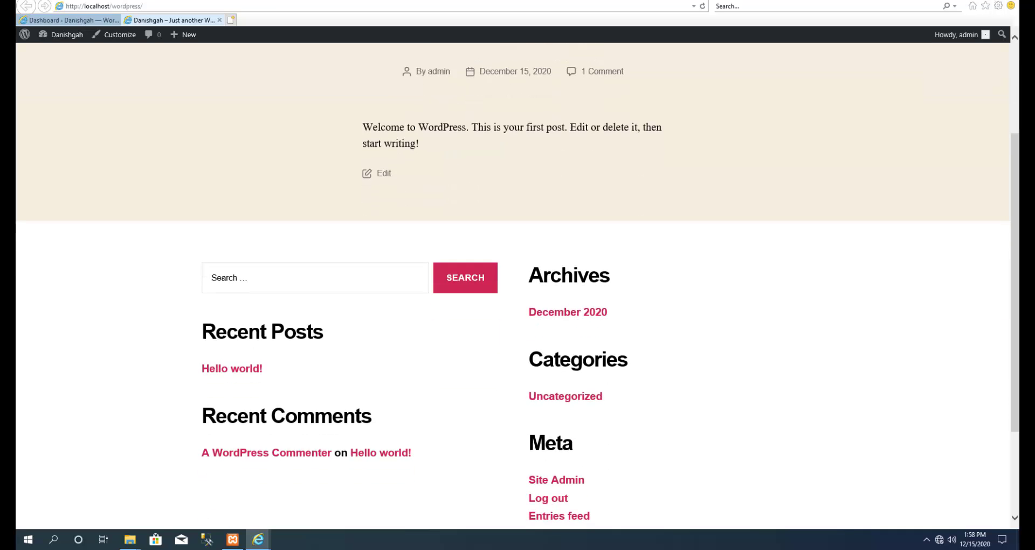
{"action": "scroll", "coordinate": [518, 286], "scroll_direction": "down", "scroll_amount": 3}
{"action": "left_click_drag", "start_coordinate": [202, 282], "coordinate": [607, 178]}
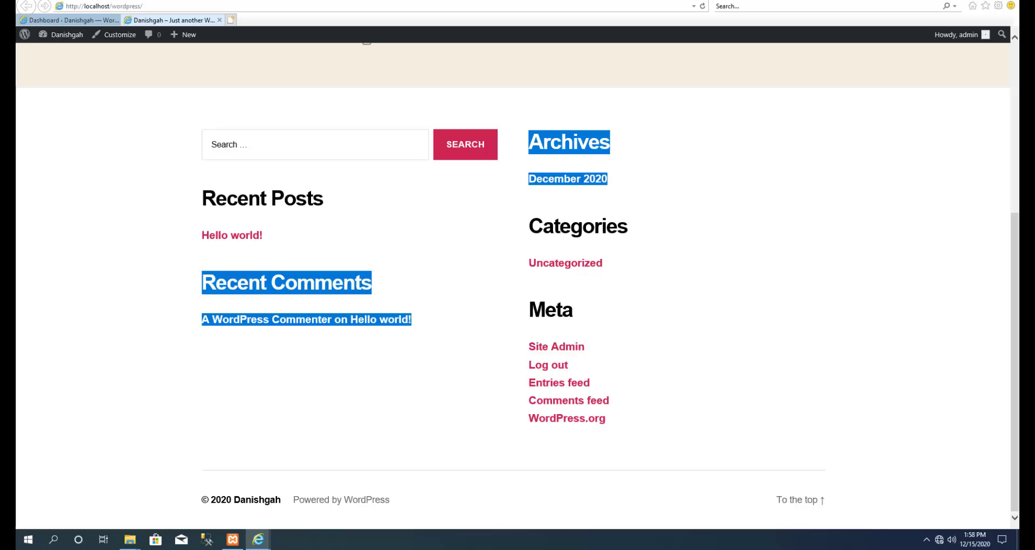
{"action": "left_click", "coordinate": [647, 197]}
{"action": "left_click_drag", "start_coordinate": [611, 143], "coordinate": [529, 144]}
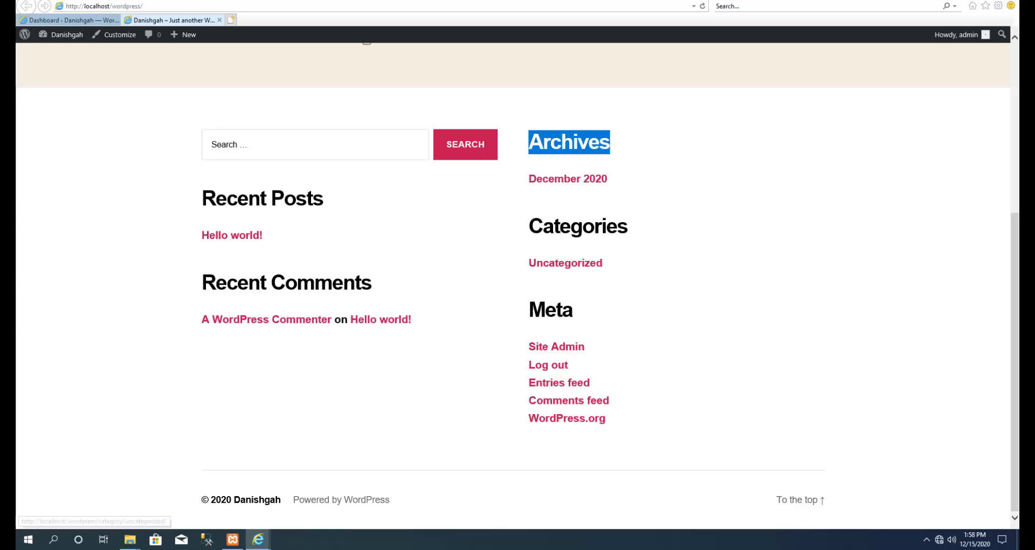
{"action": "left_click_drag", "start_coordinate": [574, 310], "coordinate": [409, 319]}
{"action": "left_click_drag", "start_coordinate": [372, 283], "coordinate": [202, 283]}
{"action": "left_click", "coordinate": [202, 283]}
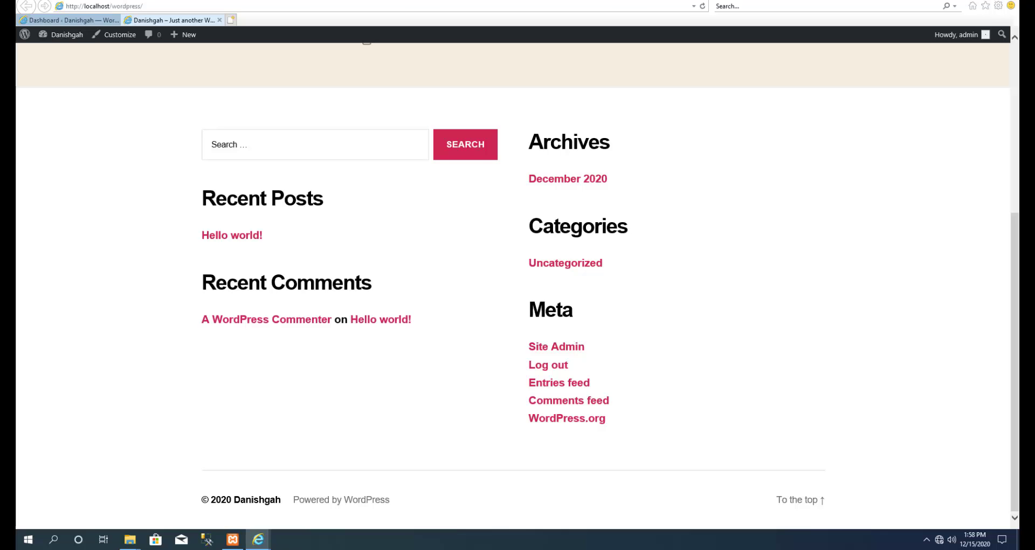
{"action": "scroll", "coordinate": [513, 277], "scroll_direction": "up", "scroll_amount": 5}
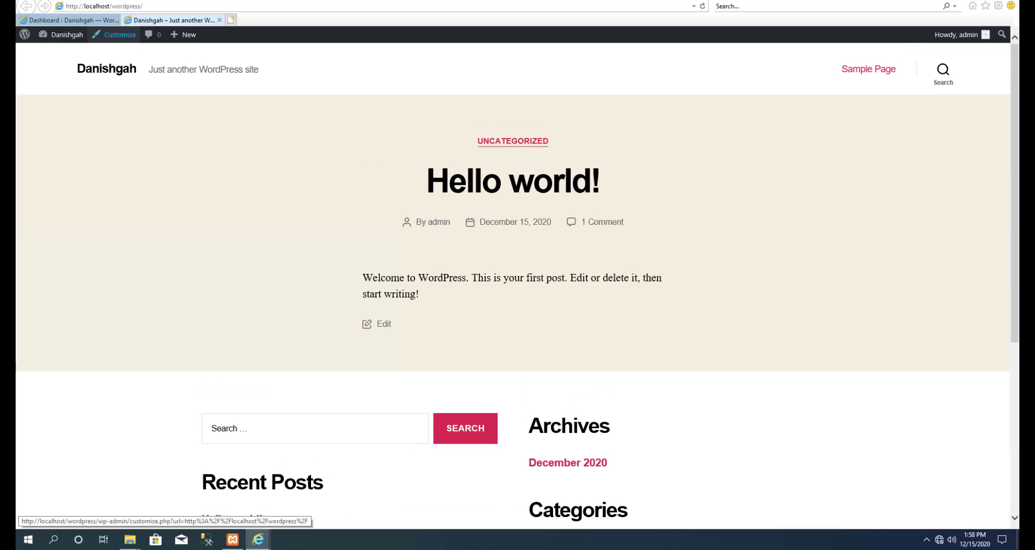
{"action": "left_click", "coordinate": [62, 20]}
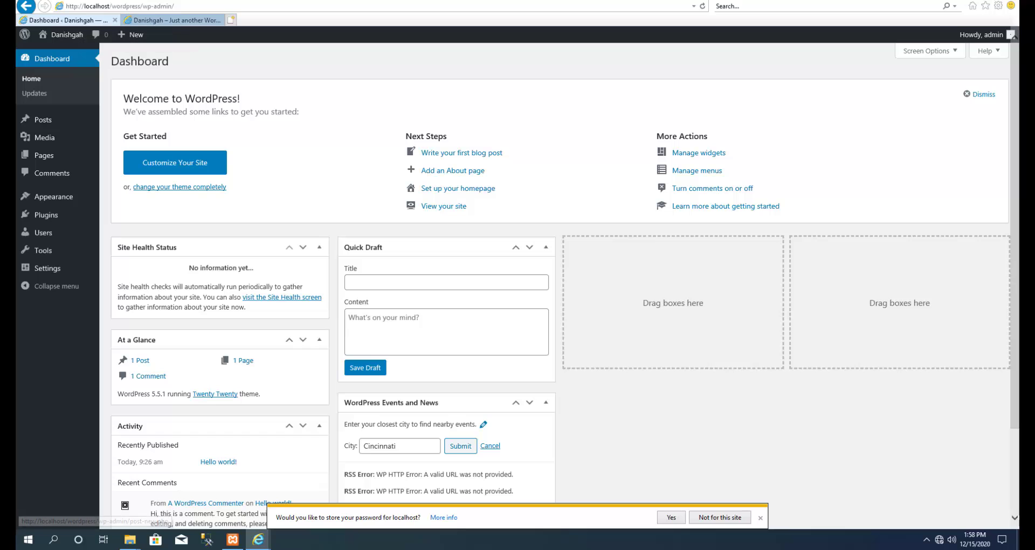